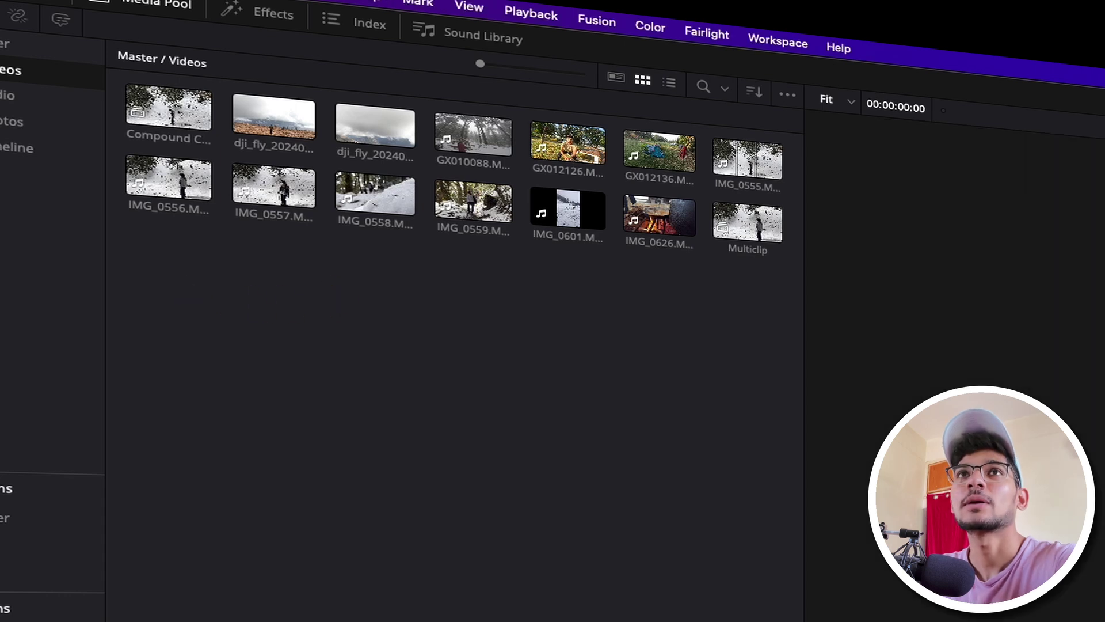
left_click_drag(175, 297, 743, 173)
left_click(191, 292)
left_click_drag(186, 315, 768, 178)
left_click(613, 325)
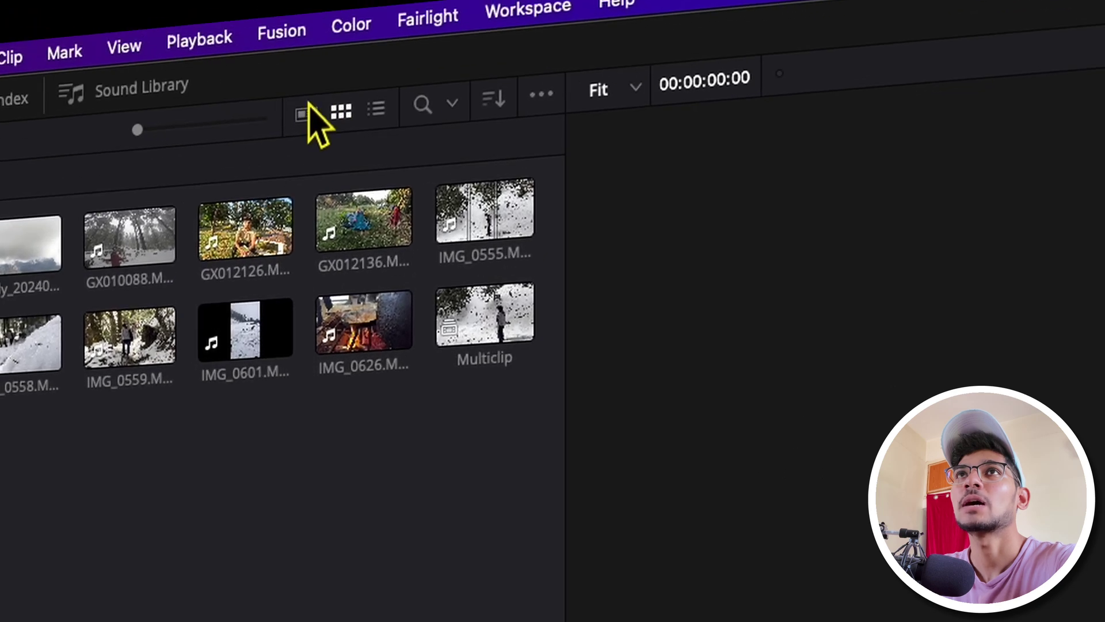
- Show the Videos bin as a detailed list and check the resolution of each clip
left_click(377, 110)
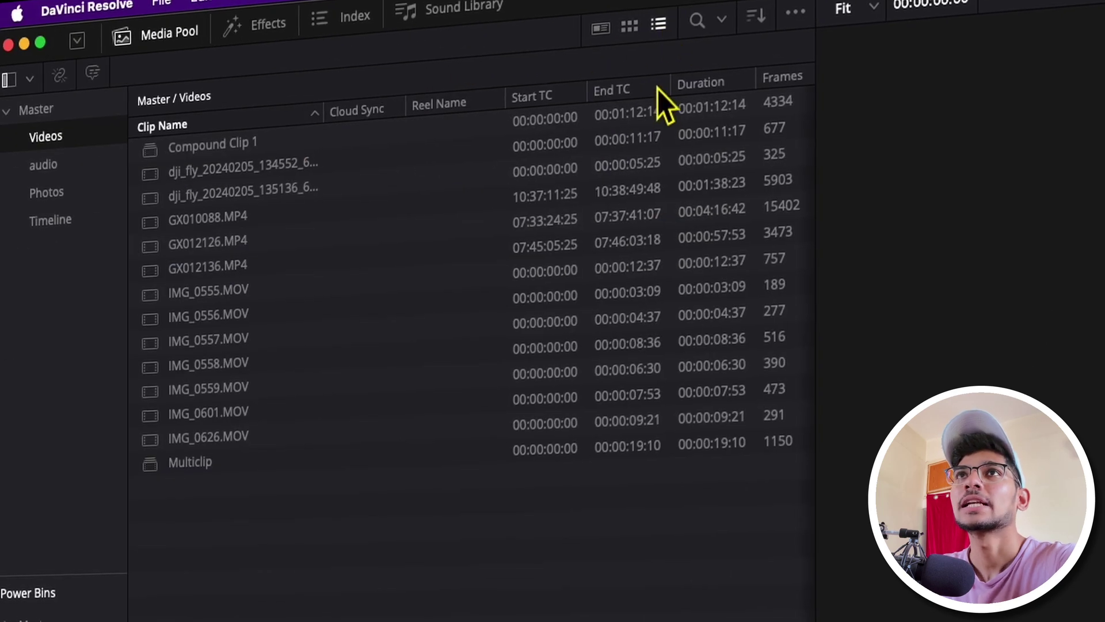
scroll(652, 339, "right", 10)
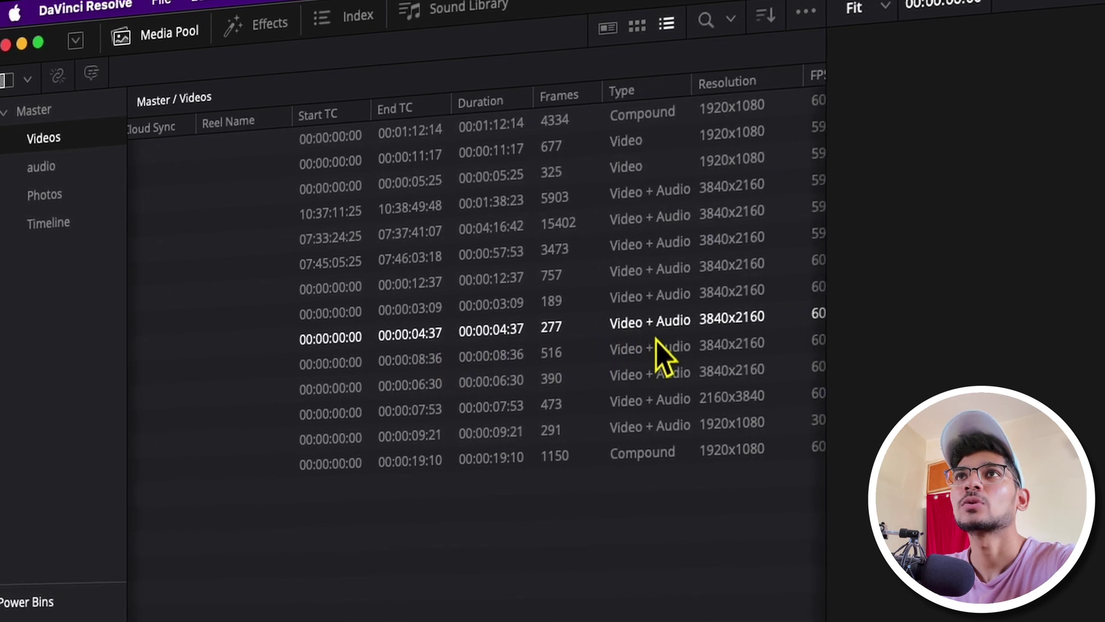
scroll(662, 348, "right", 3)
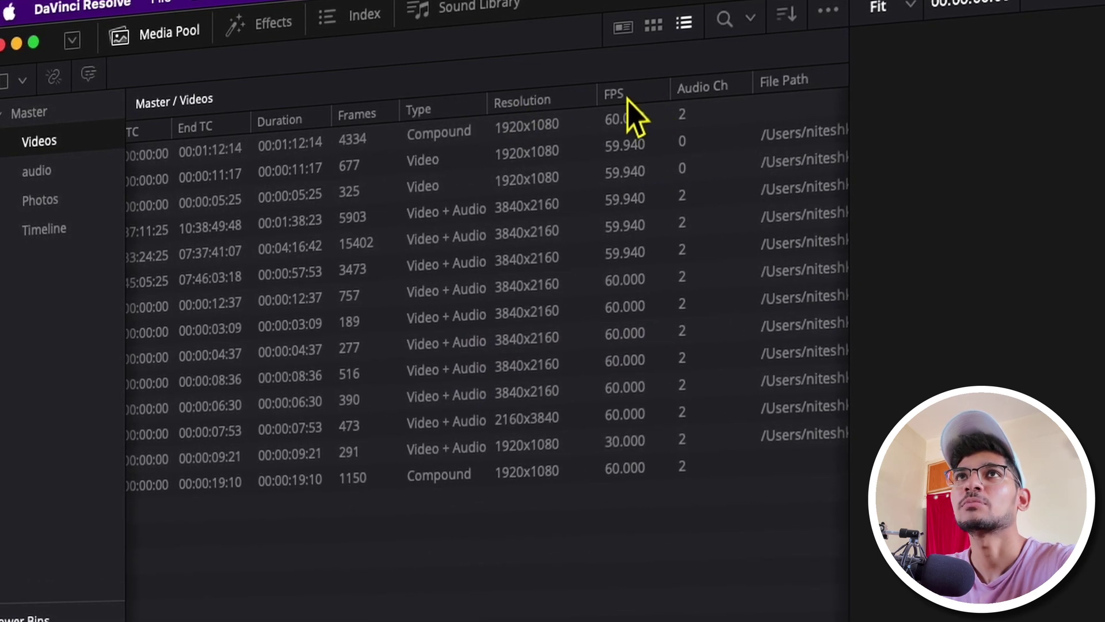
left_click(497, 127)
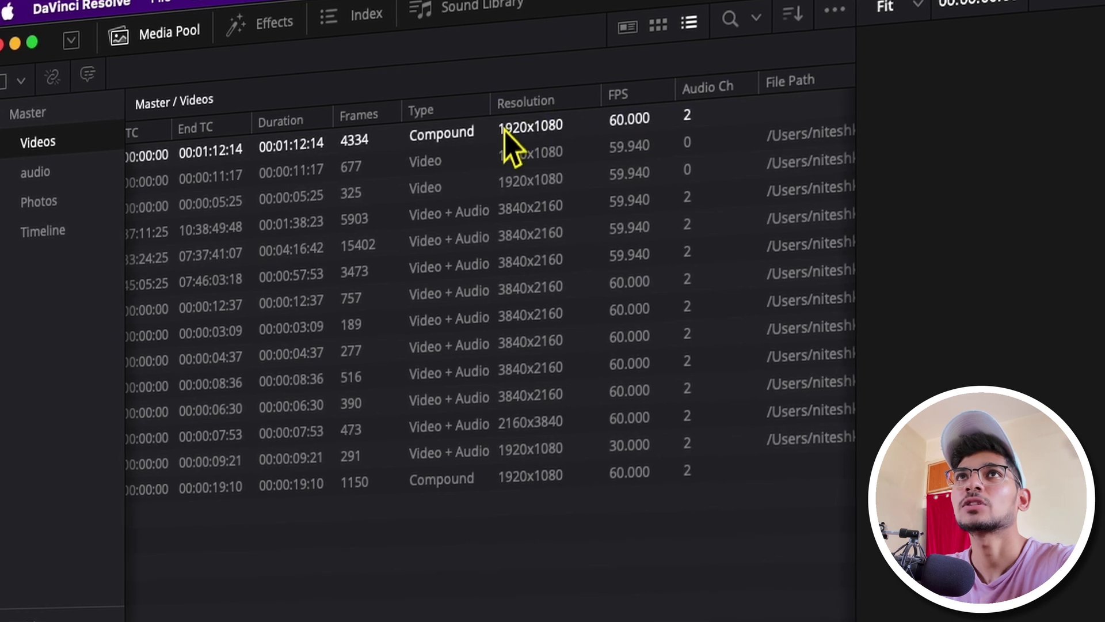
left_click(546, 183)
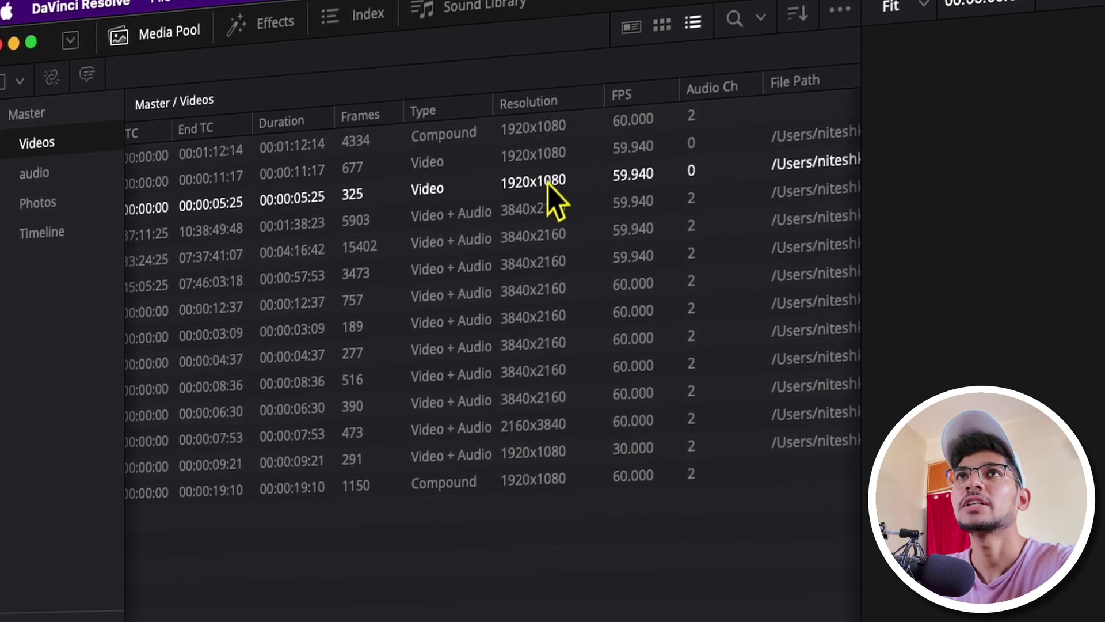
left_click(551, 128)
left_click(555, 183)
left_click(557, 210)
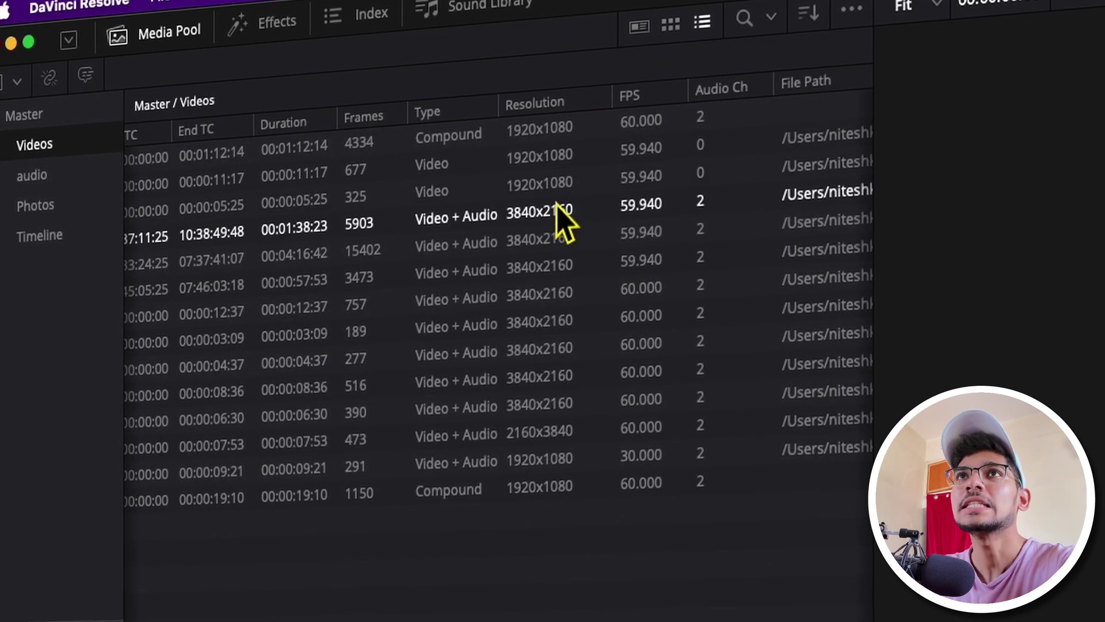
left_click(561, 238)
left_click(550, 361)
left_click(556, 416)
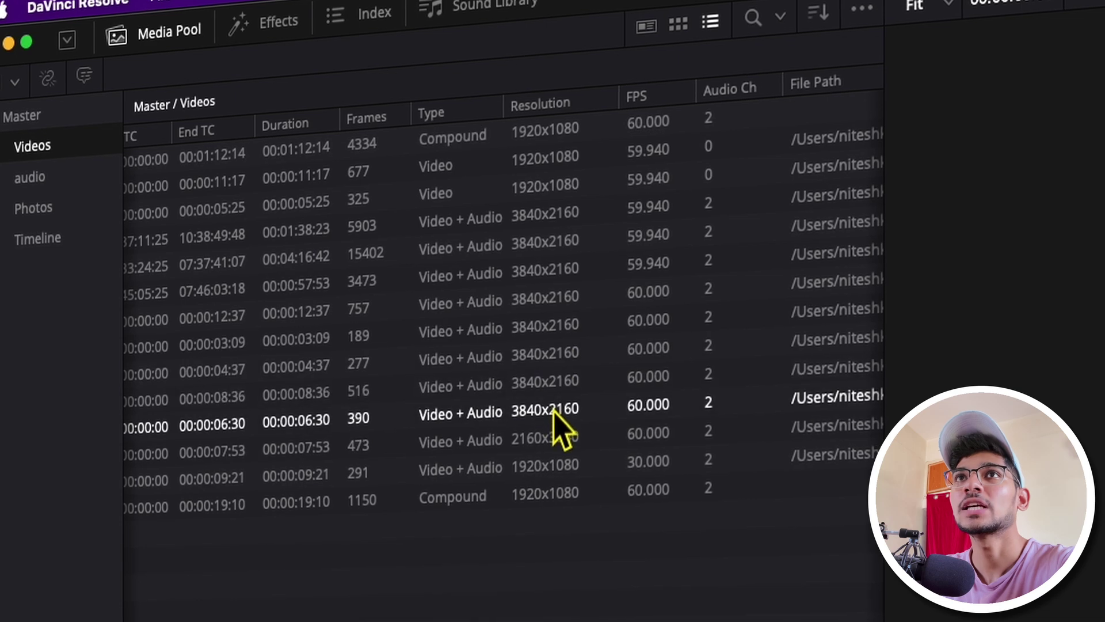
left_click(561, 247)
left_click(576, 386)
- Check the frame rates of the clips in the Videos bin, and return the bin to thumbnail view
left_click(644, 407)
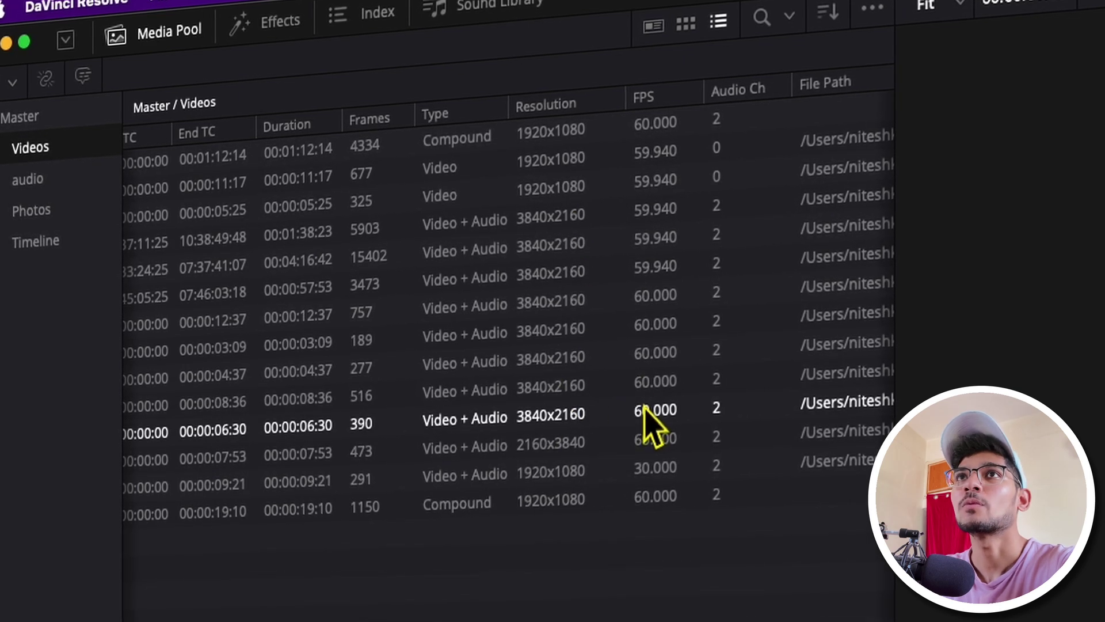
left_click(663, 316)
left_click(656, 216)
left_click(673, 402)
left_click(674, 425)
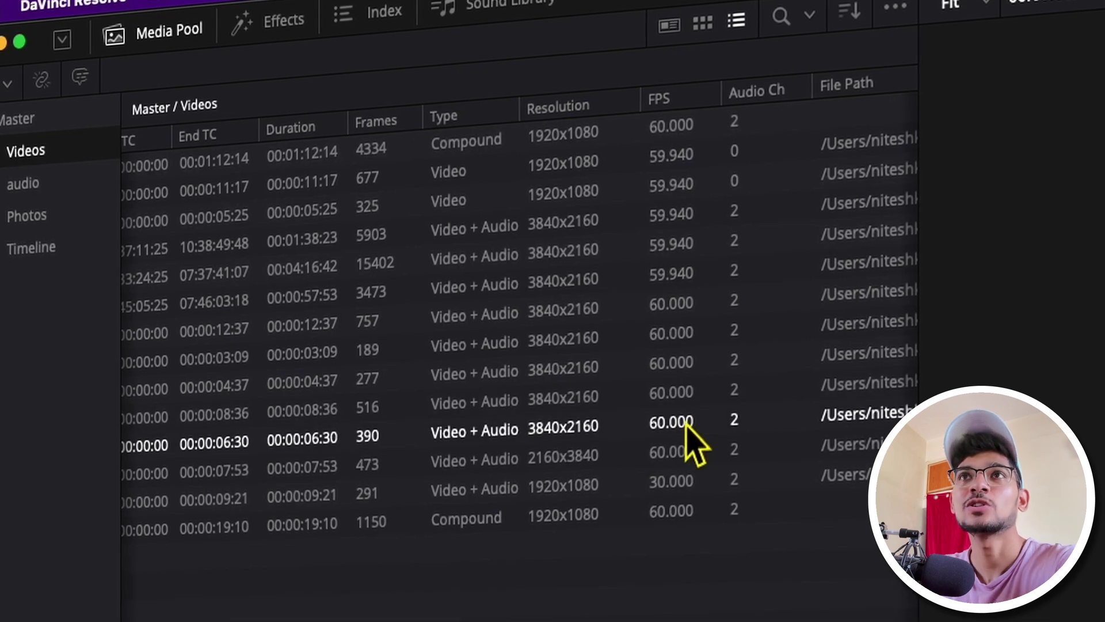
left_click(678, 402)
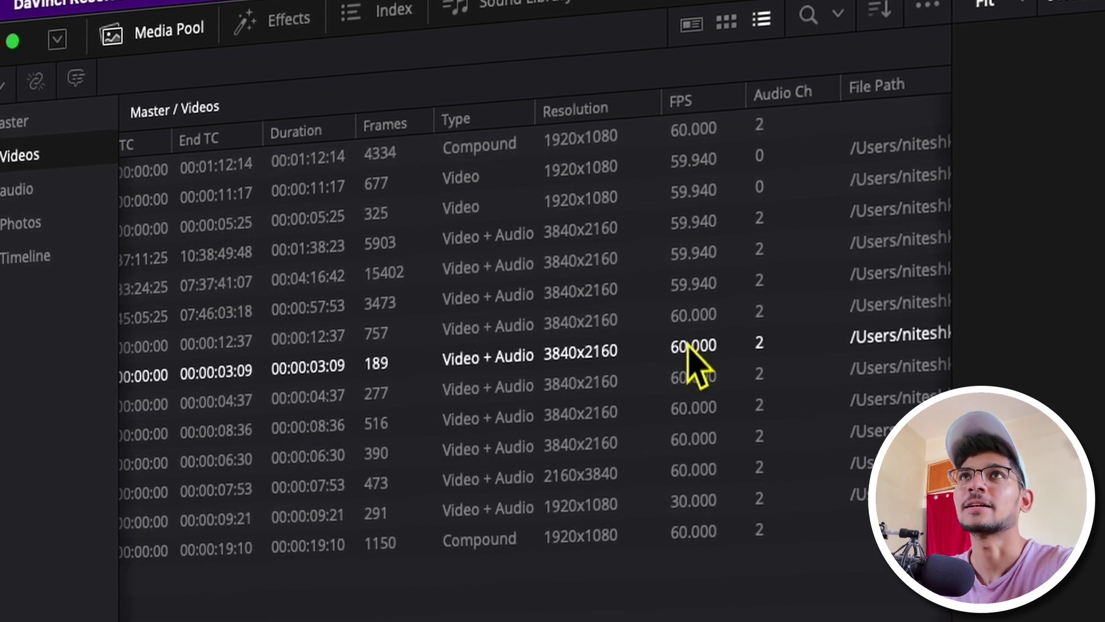
left_click(732, 23)
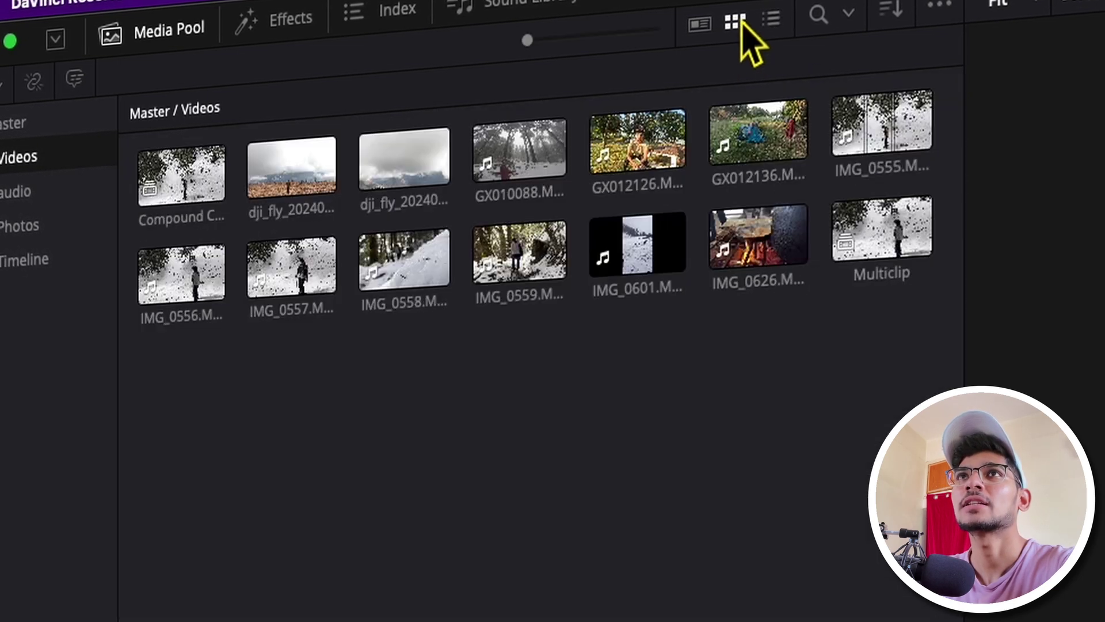
- Add IMG_0558.MOV to the Video 1 track of the timeline and test its playback
left_click_drag(406, 276, 223, 403)
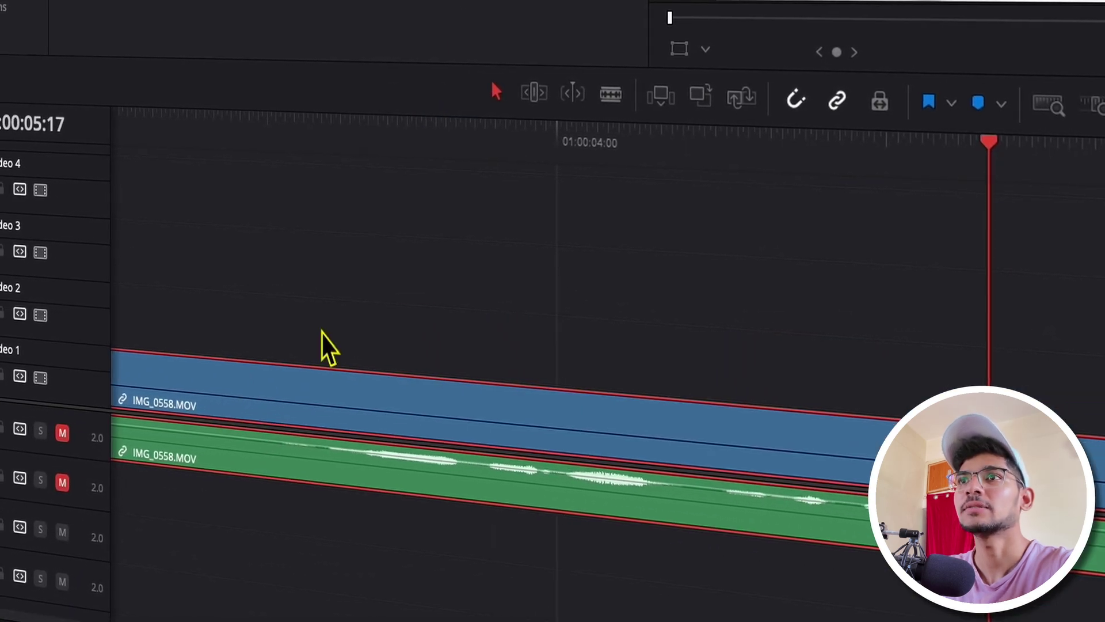
left_click_drag(610, 140, 519, 137)
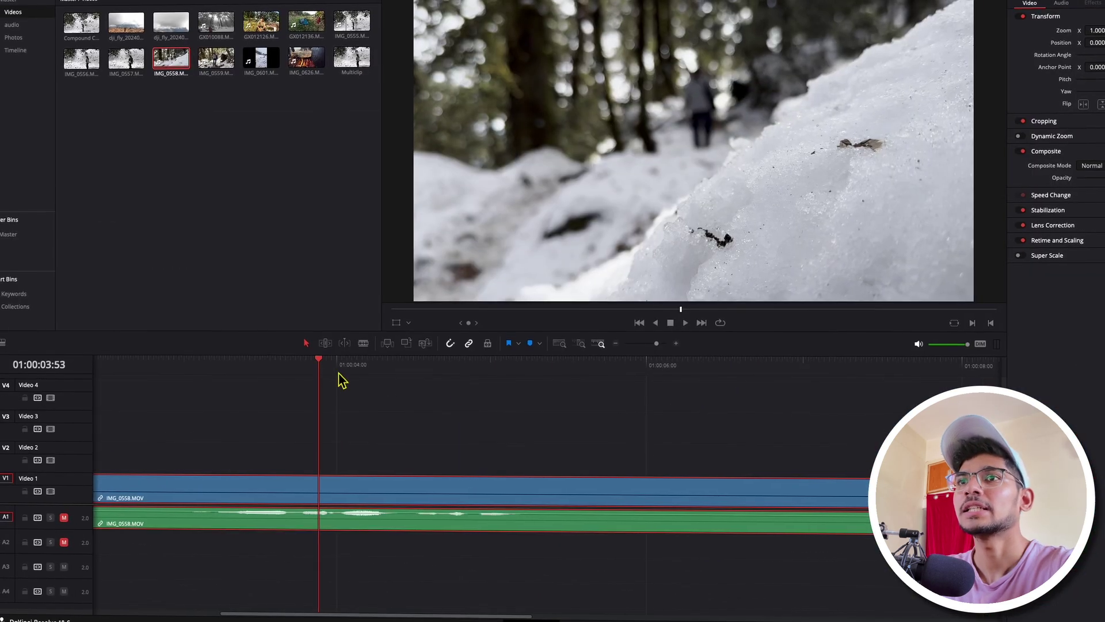
key("space")
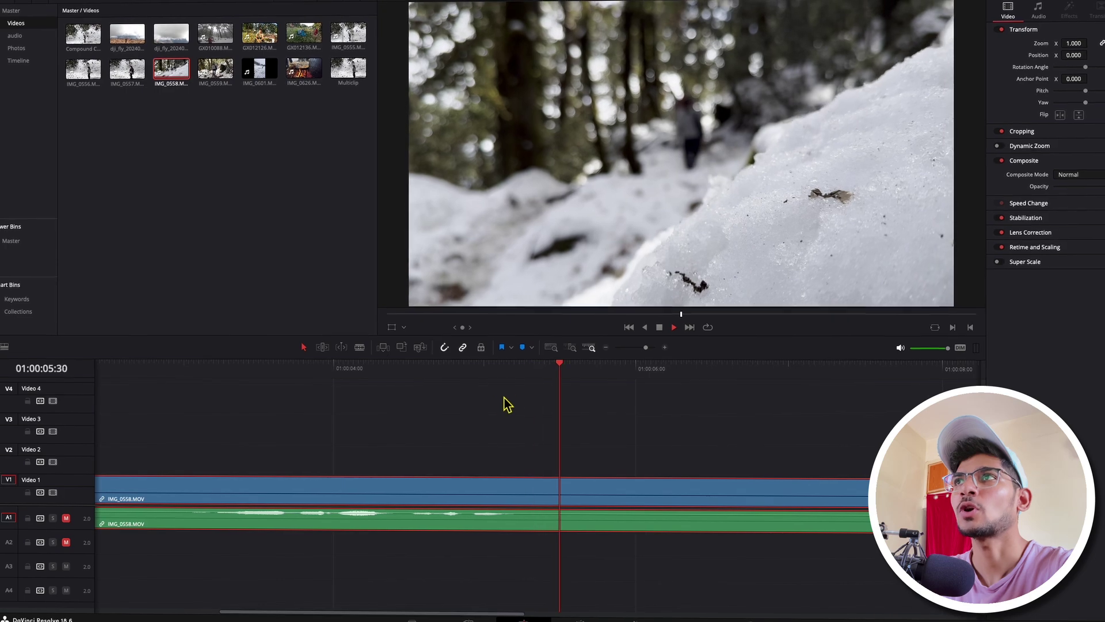
left_click_drag(632, 365, 439, 422)
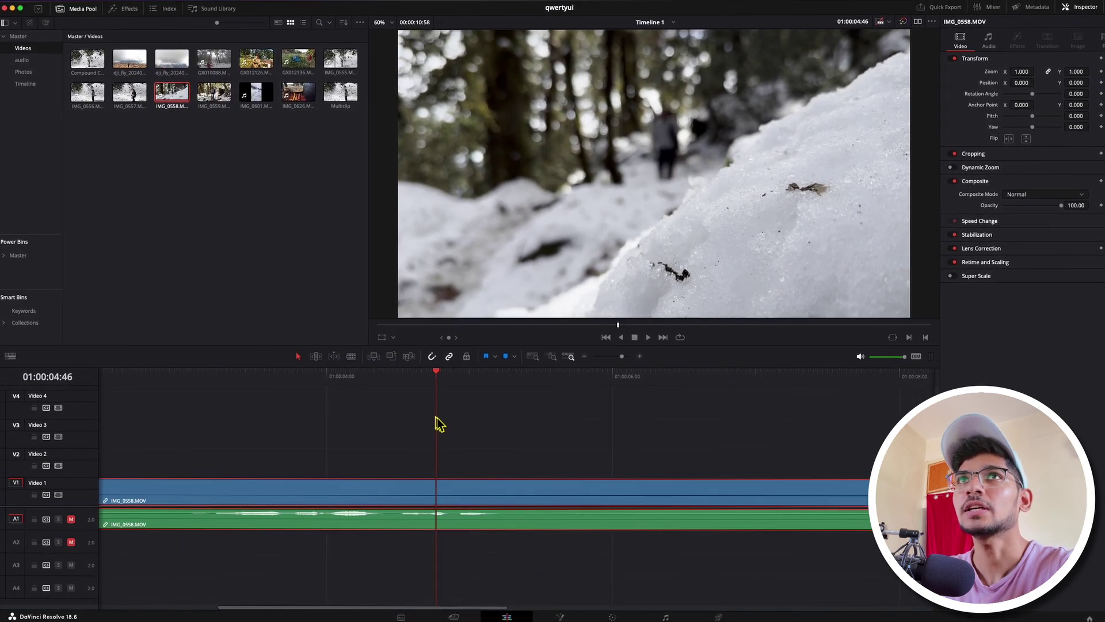
- Place IMG_0559.MOV on Video 2 over the first clip with its zoom reduced to 0.710, and preview the playback
double_click(209, 85)
left_click_drag(209, 98, 294, 445)
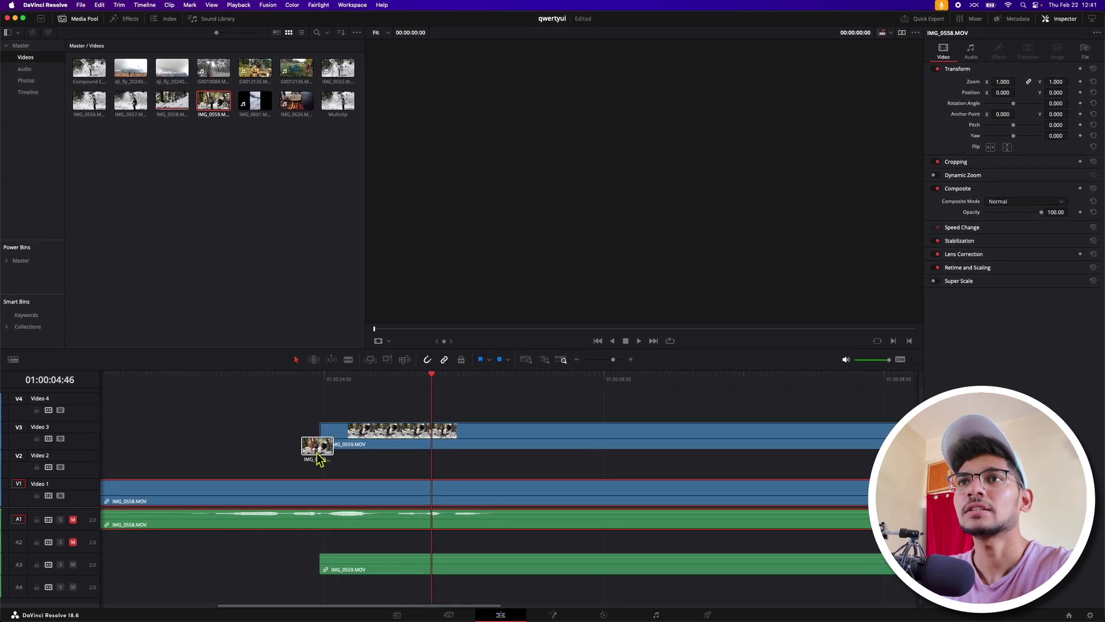
left_click_drag(354, 381, 498, 385)
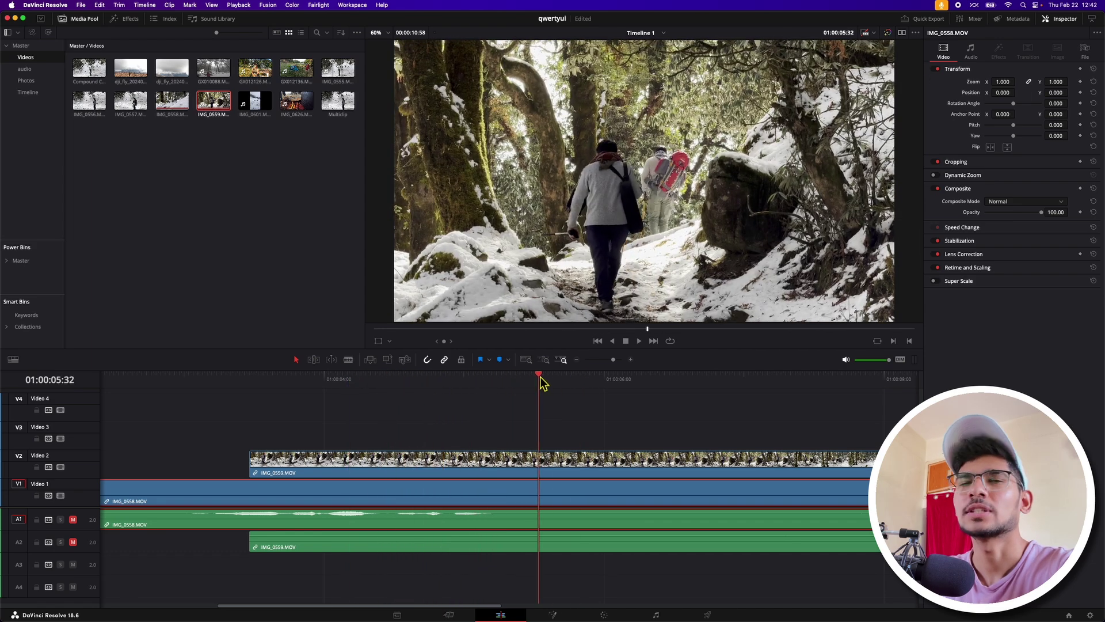
left_click_drag(442, 385, 344, 394)
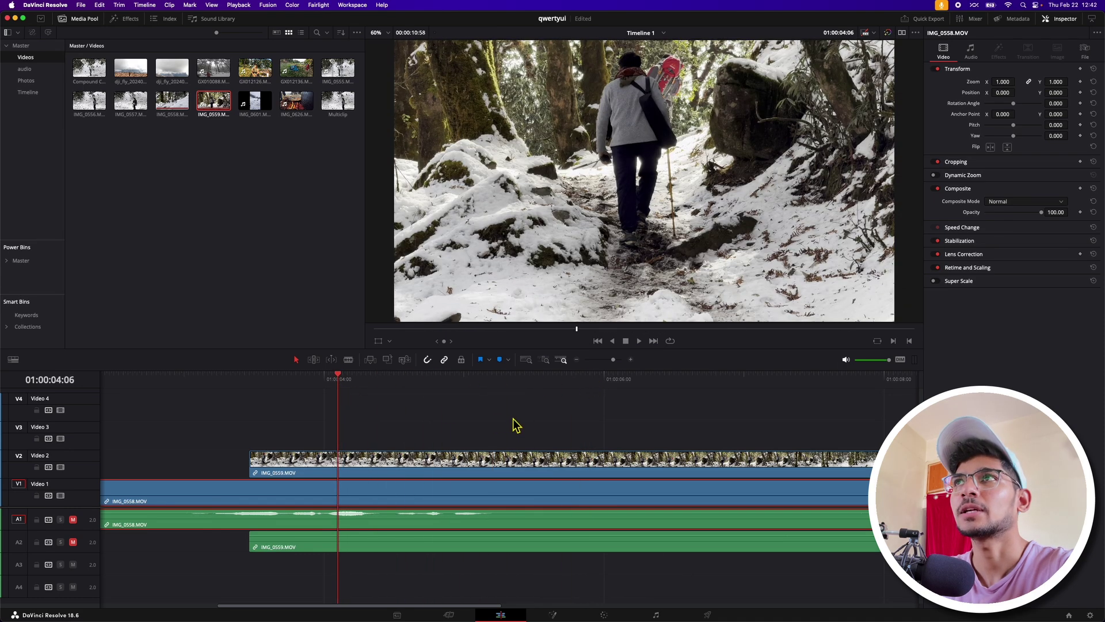
key("space")
left_click_drag(505, 379, 490, 379)
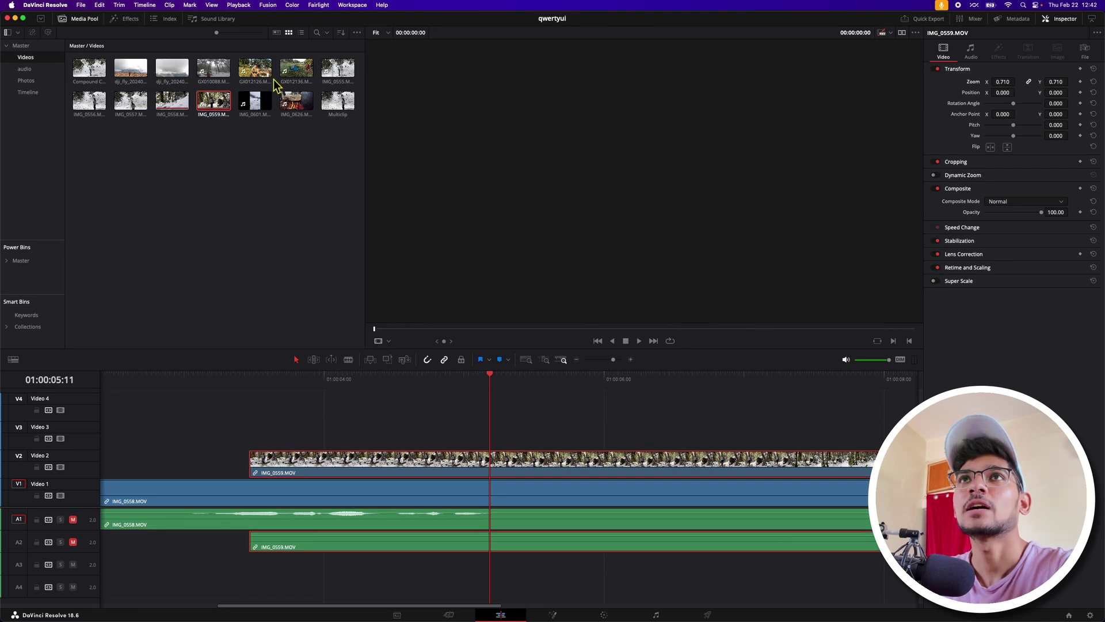
- Place GX012126.MP4 on Video 3 with its zoom set to 0.460, and play back the three stacked clips
left_click_drag(257, 73, 282, 120)
left_click_drag(368, 394, 521, 429)
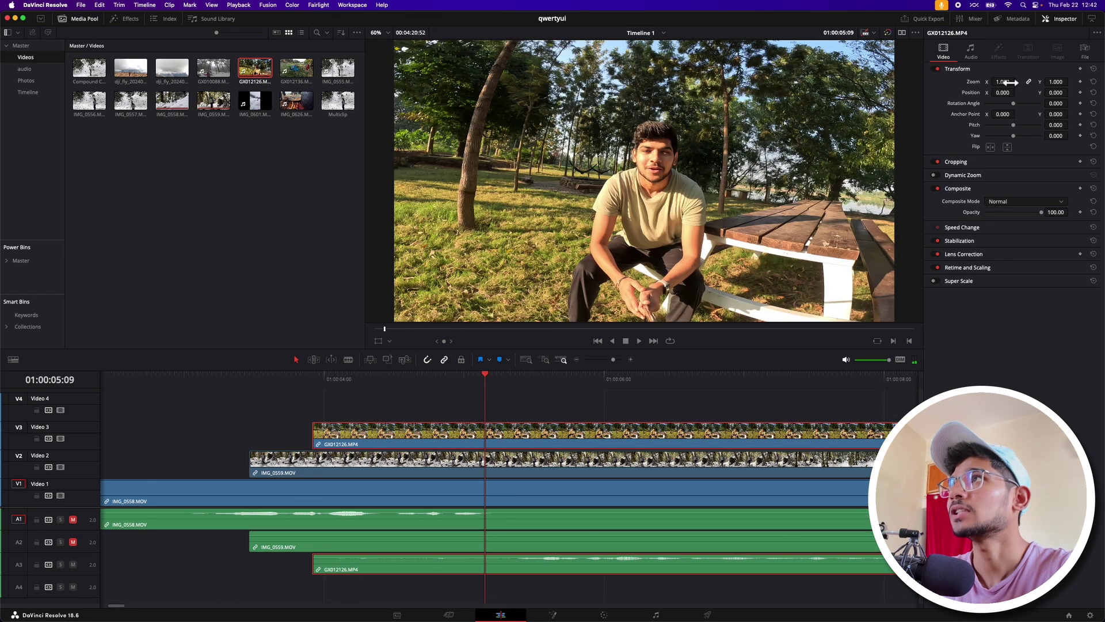
left_click_drag(1003, 82, 973, 82)
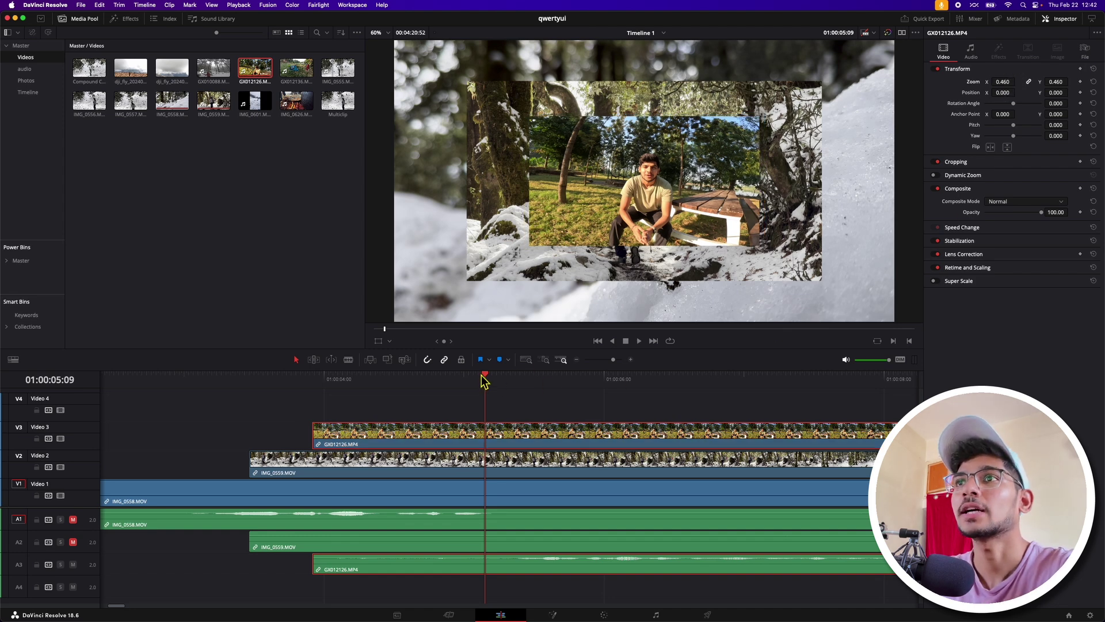
left_click_drag(489, 380, 373, 408)
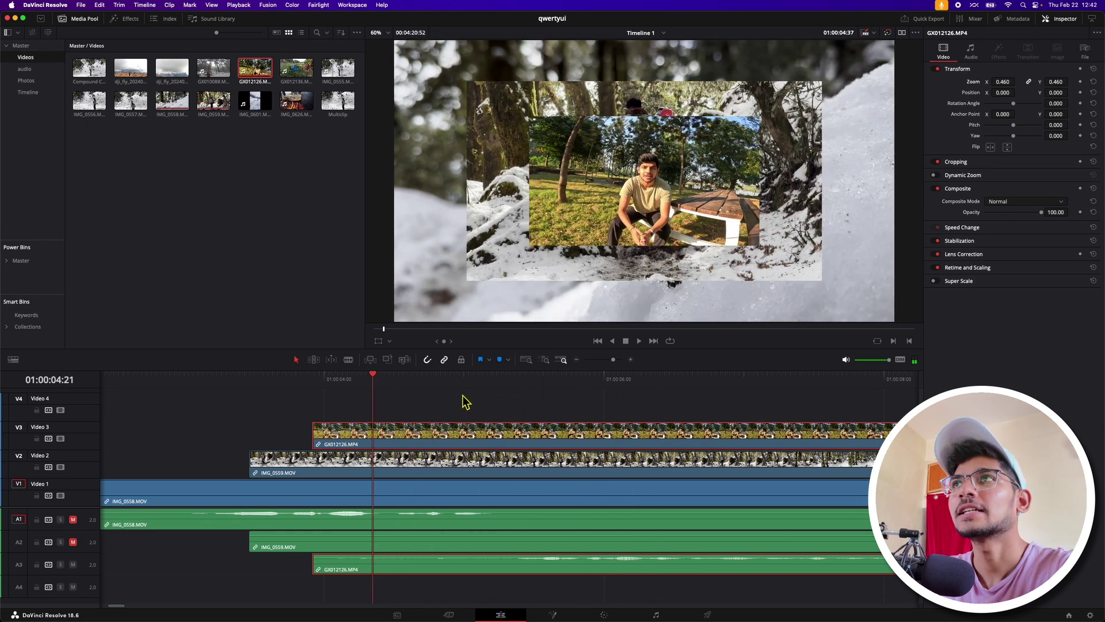
key("space")
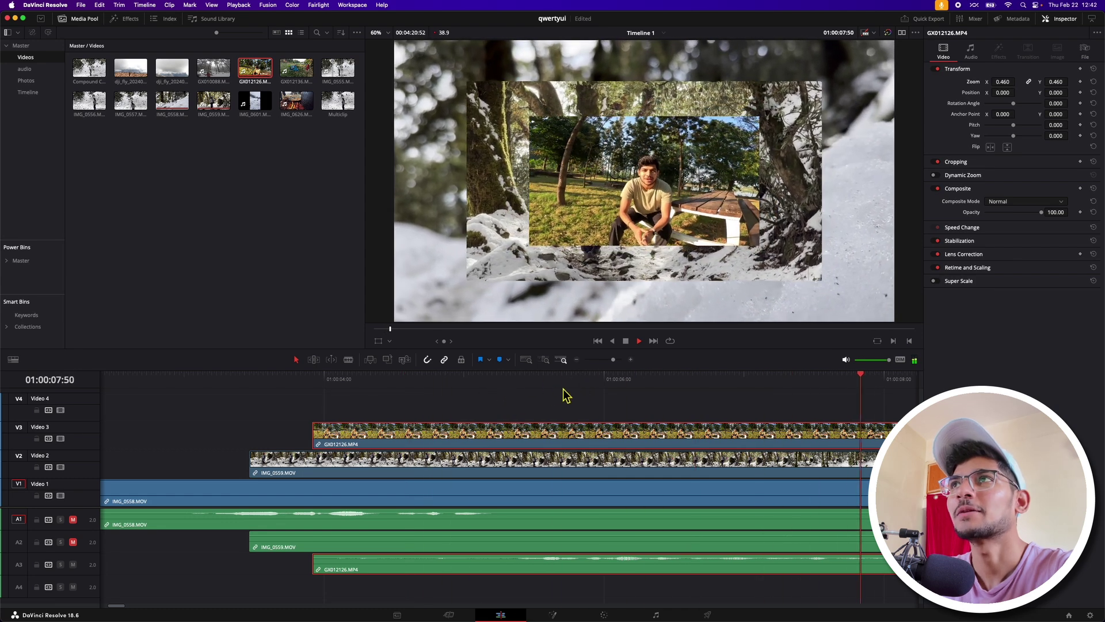
scroll(403, 392, "left", 10)
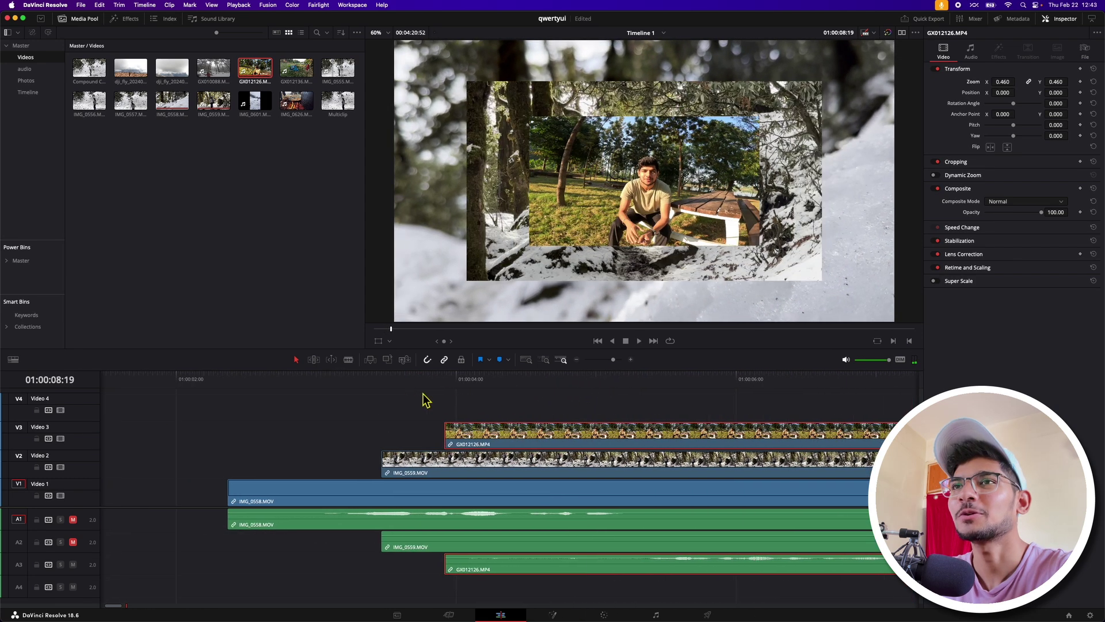
key("space")
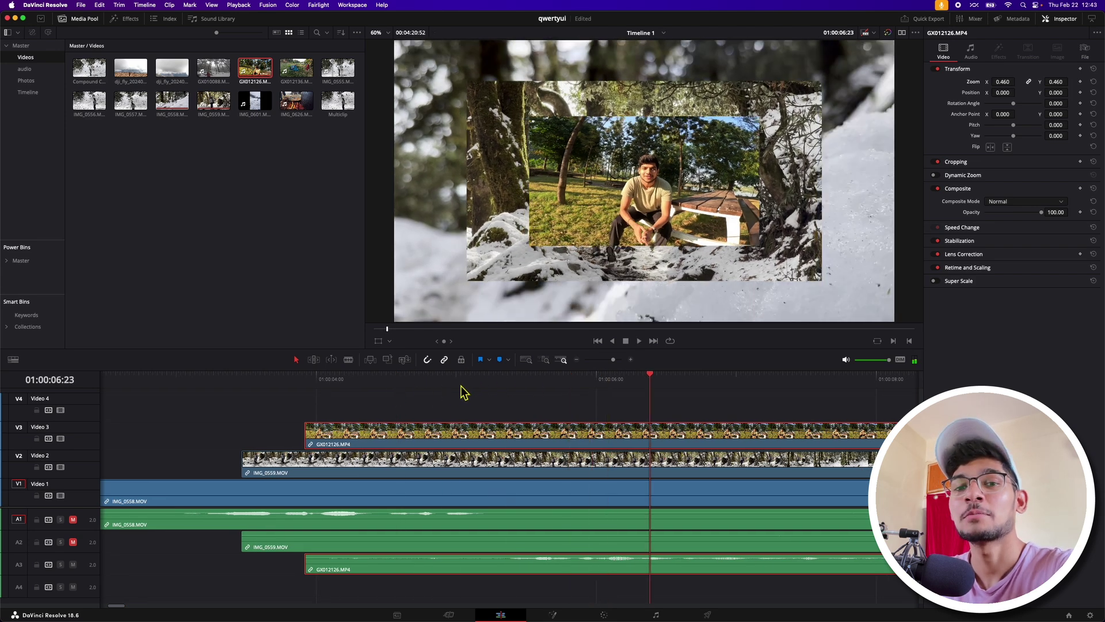
- Place IMG_0626.MOV on Video 4 with its zoom set to 0.280, and test playback of the four stacked clips
left_click_drag(296, 101, 340, 414)
left_click(389, 409)
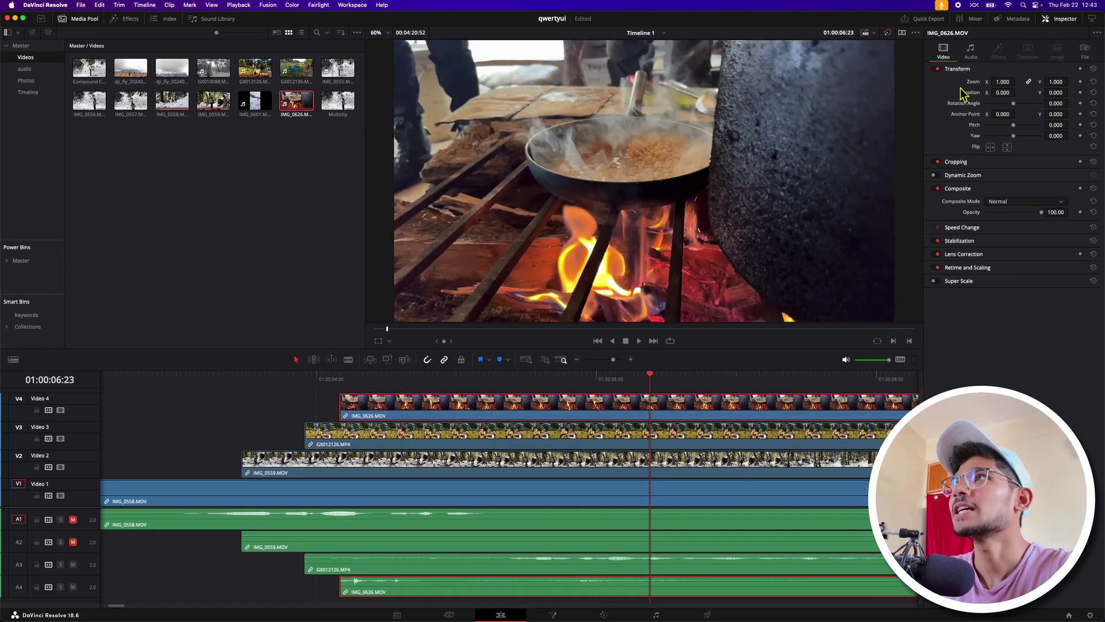
left_click_drag(1003, 82, 962, 82)
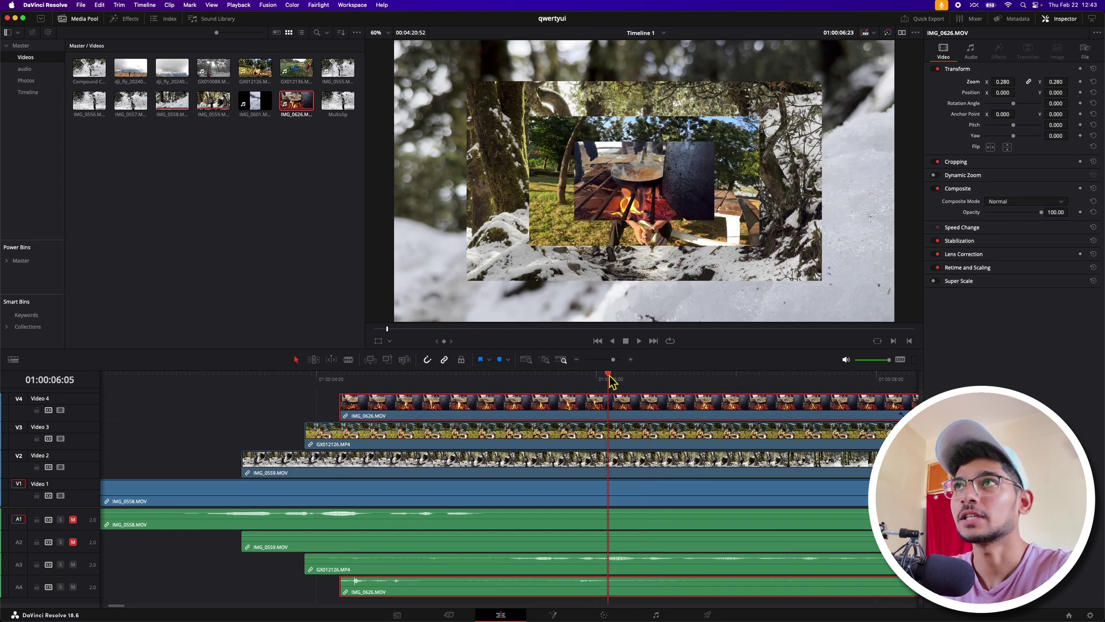
left_click_drag(553, 384, 387, 385)
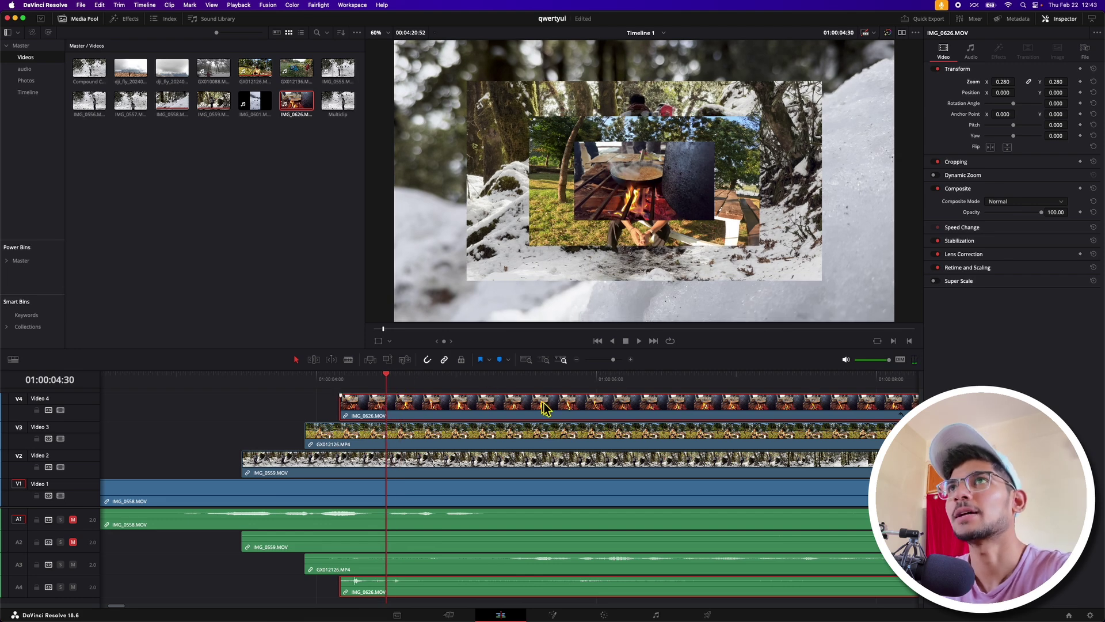
key("space")
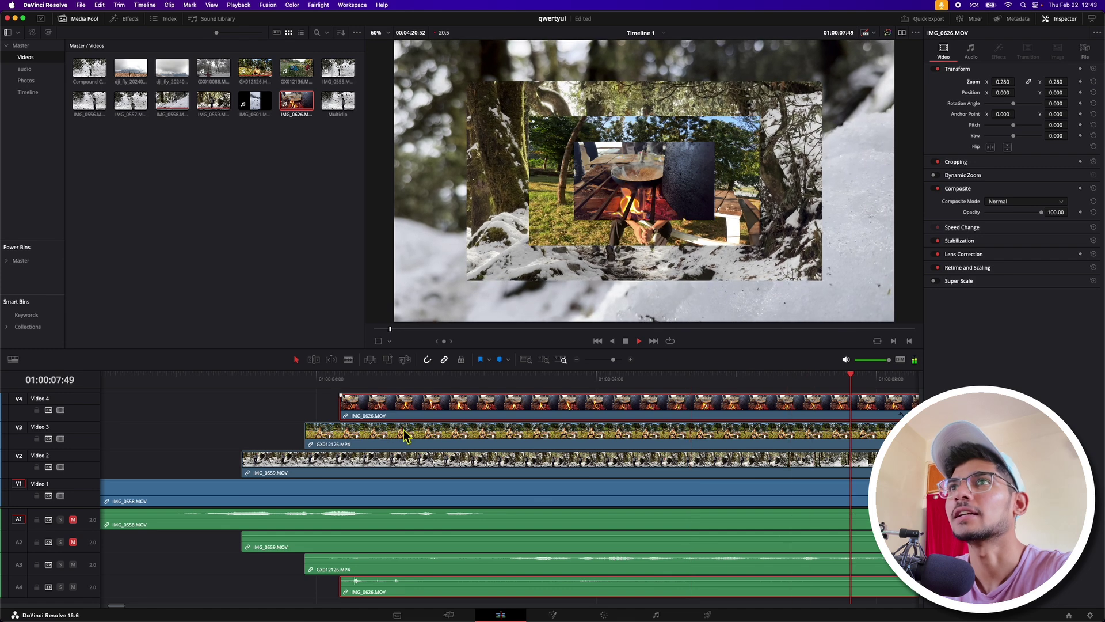
left_click(373, 381)
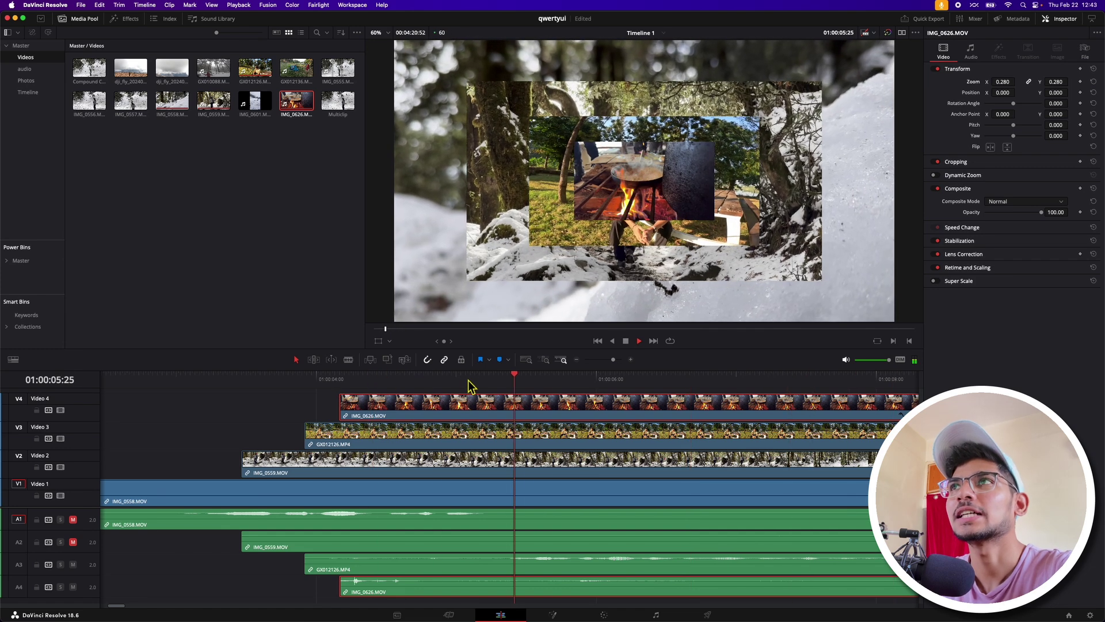
key("space")
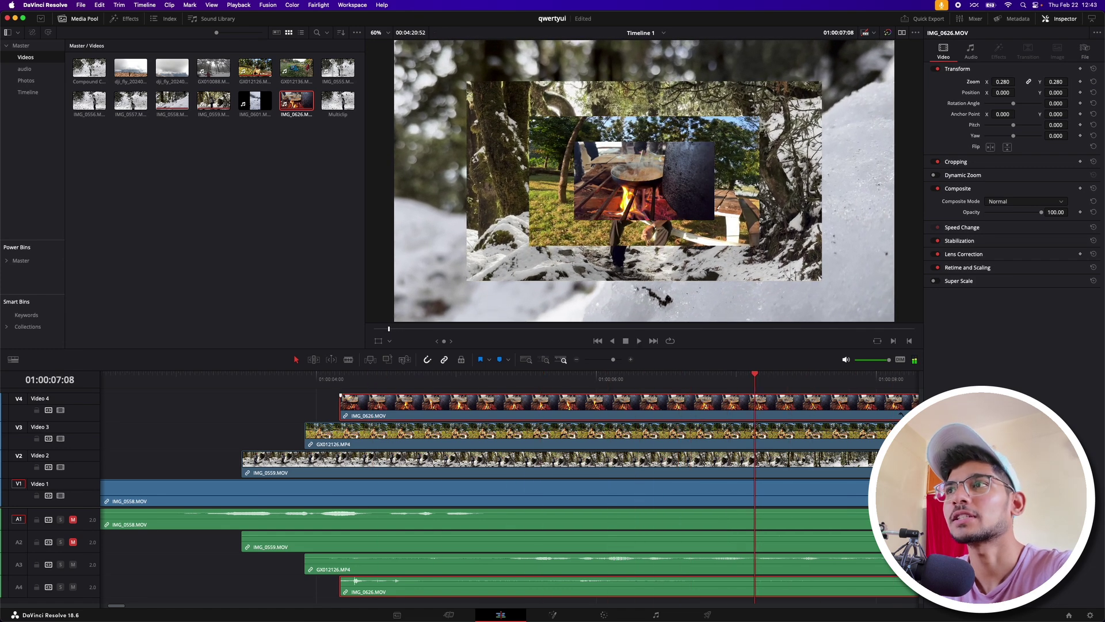
left_click_drag(757, 379, 564, 399)
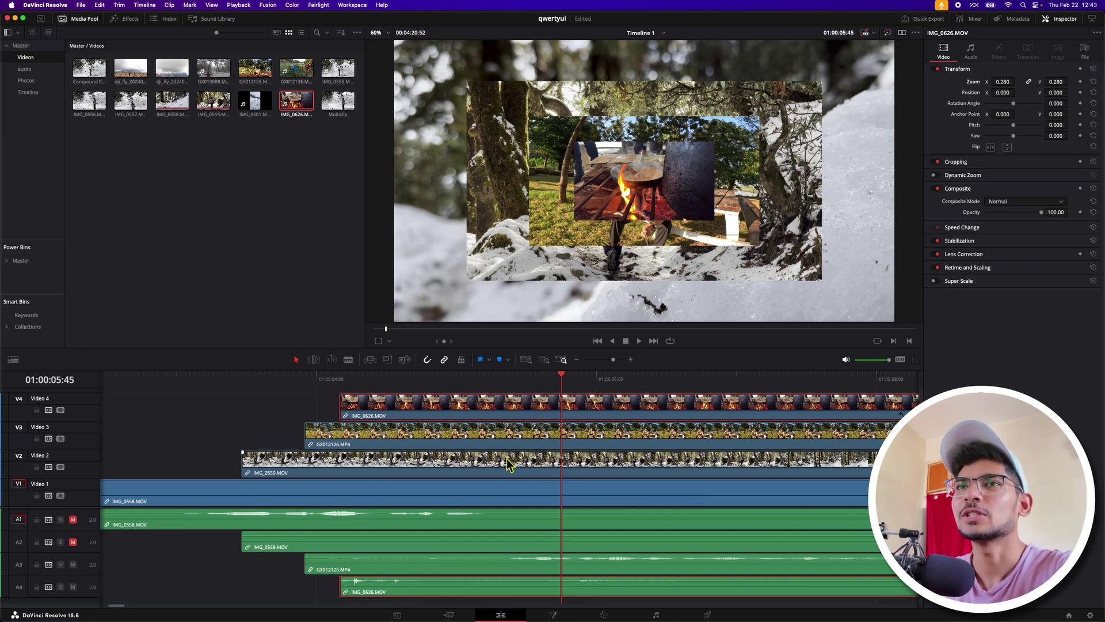
key("Left")
key("Left")
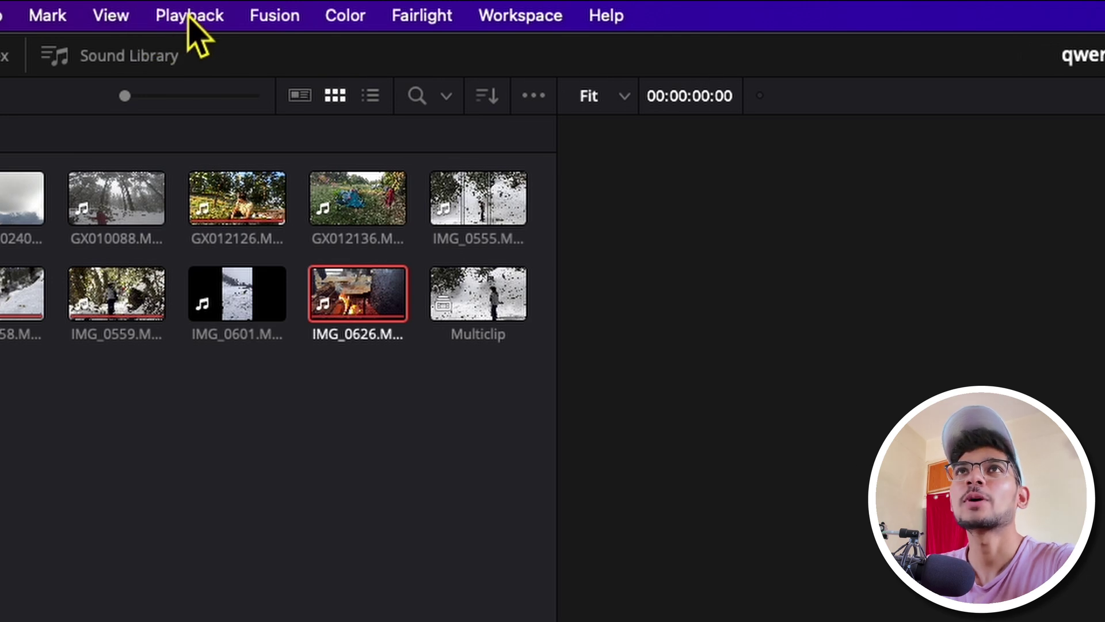
- Set the timeline proxy resolution to Quarter and play back the four stacked clips
left_click(190, 17)
mouse_move(200, 125)
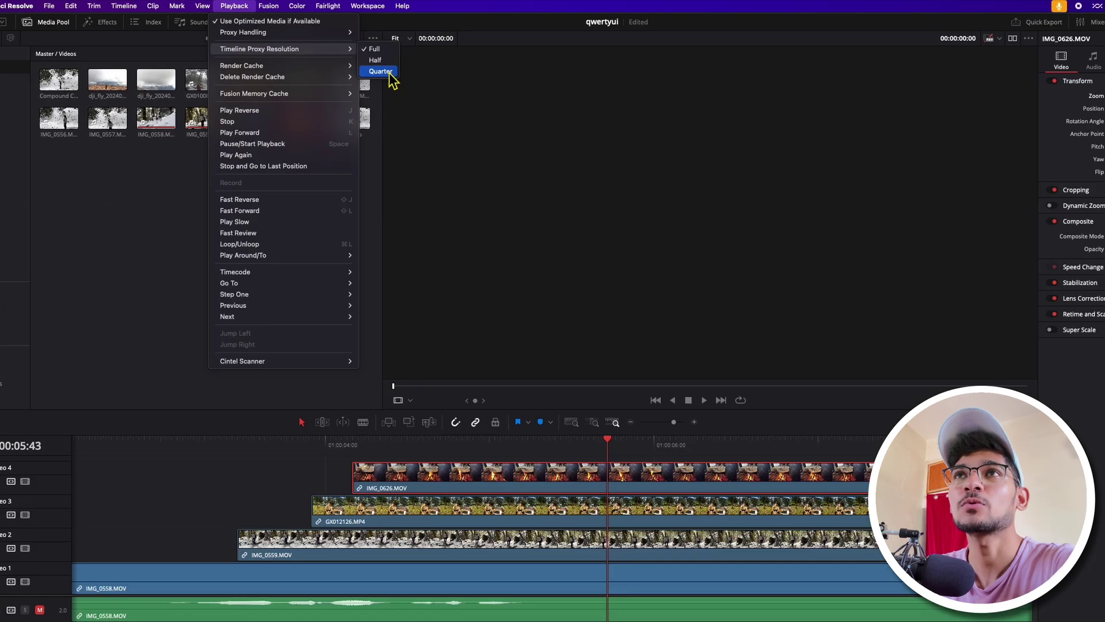
left_click(552, 177)
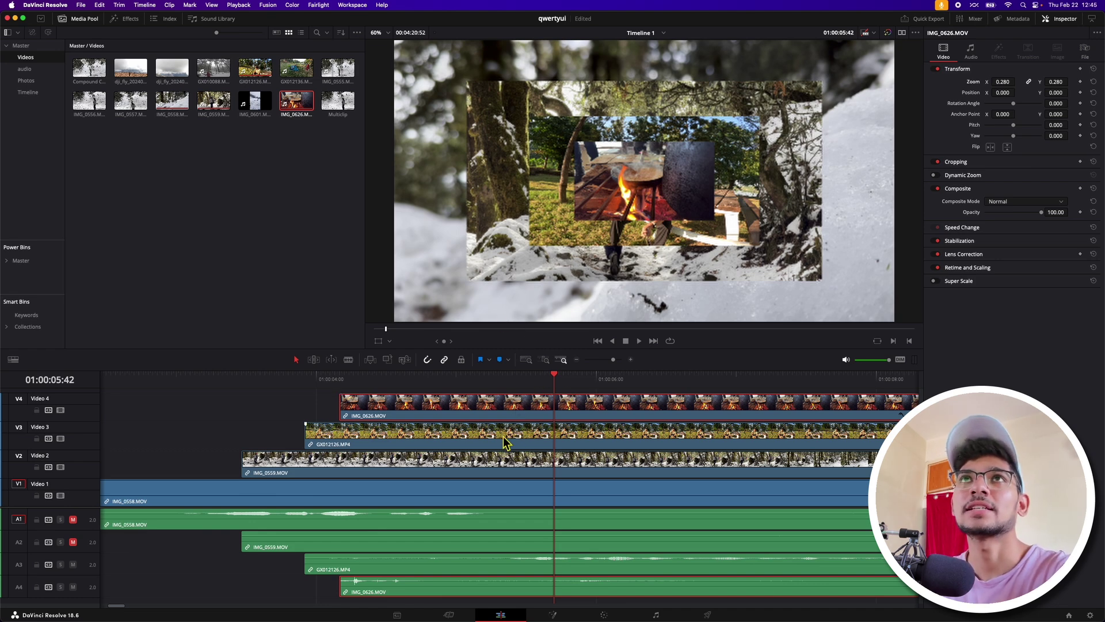
left_click(239, 4)
mouse_move(247, 46)
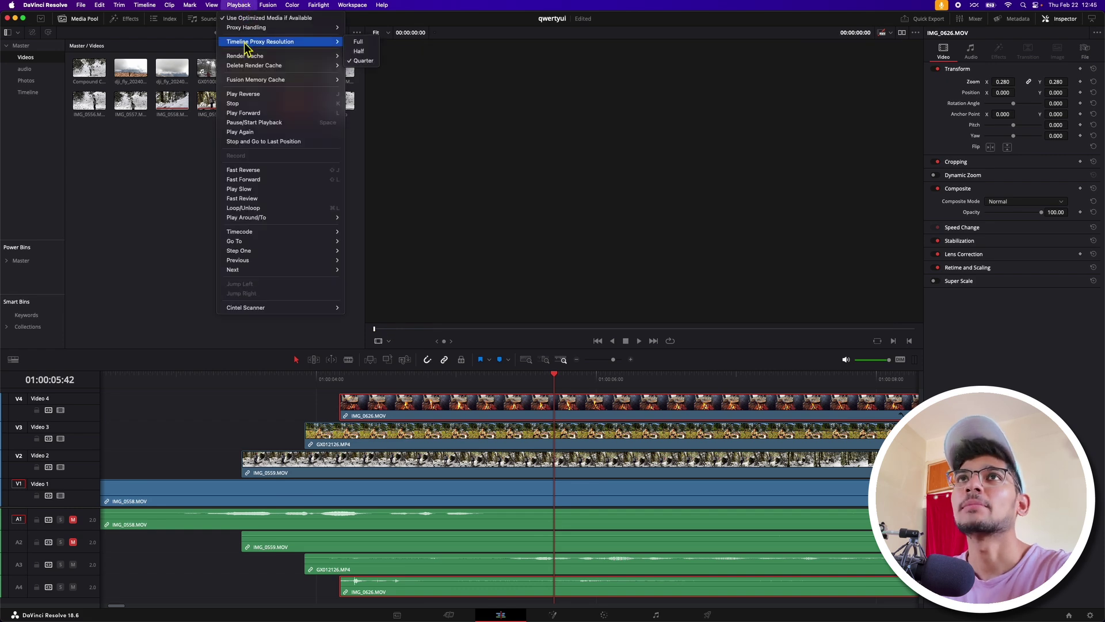
left_click(363, 61)
left_click(387, 377)
key("space")
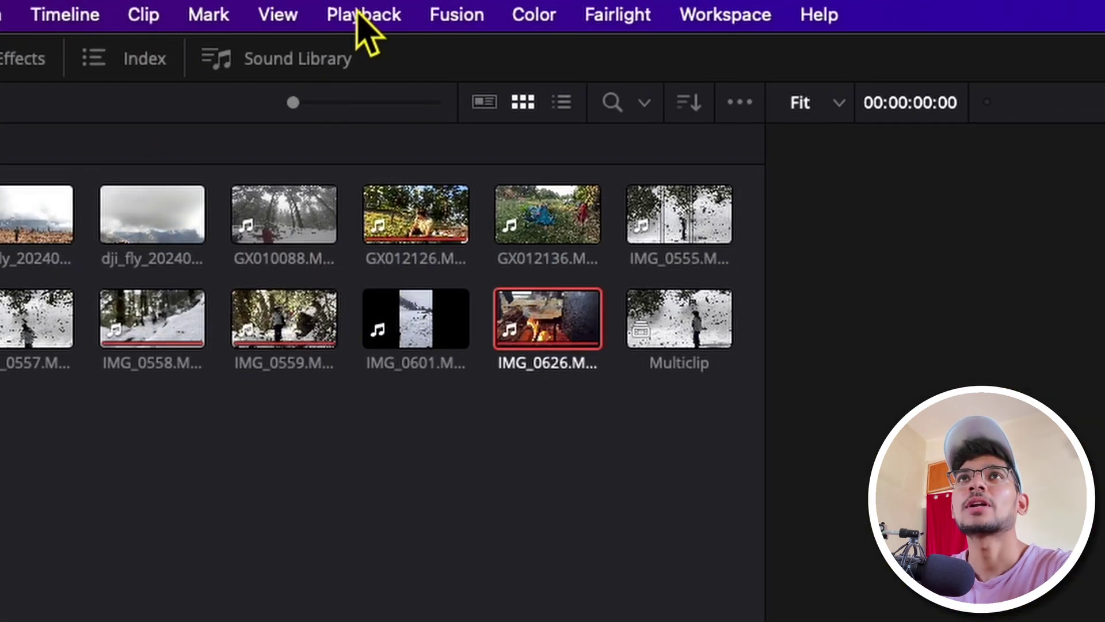
- Move the playhead back near the start of IMG_0626.MOV and replay the stacked clips
left_click(266, 7)
mouse_move(383, 178)
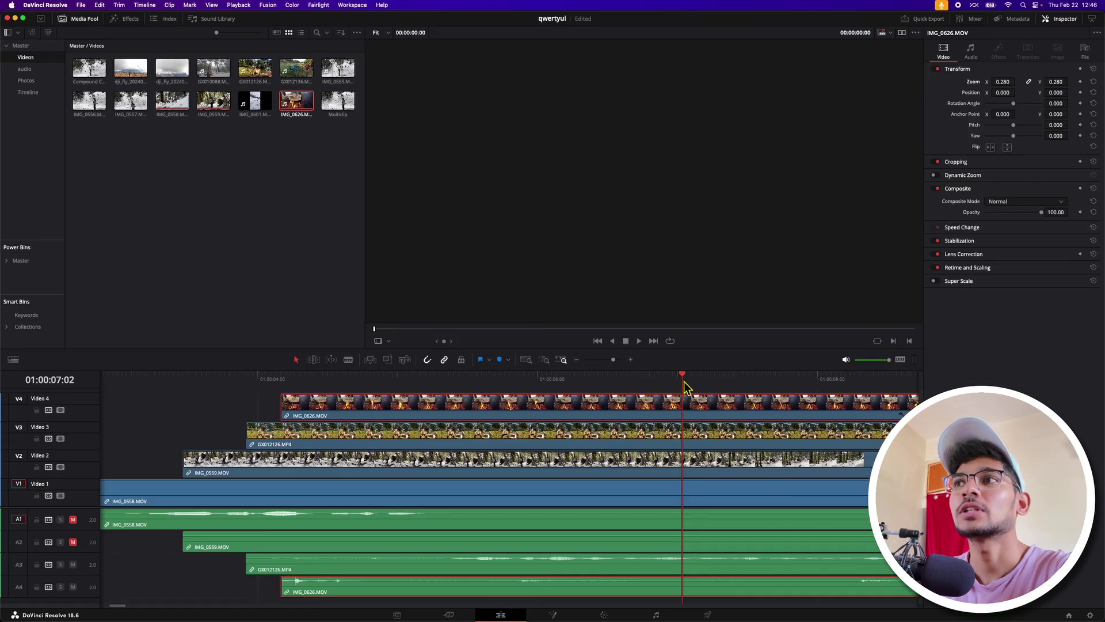
left_click_drag(684, 380, 357, 385)
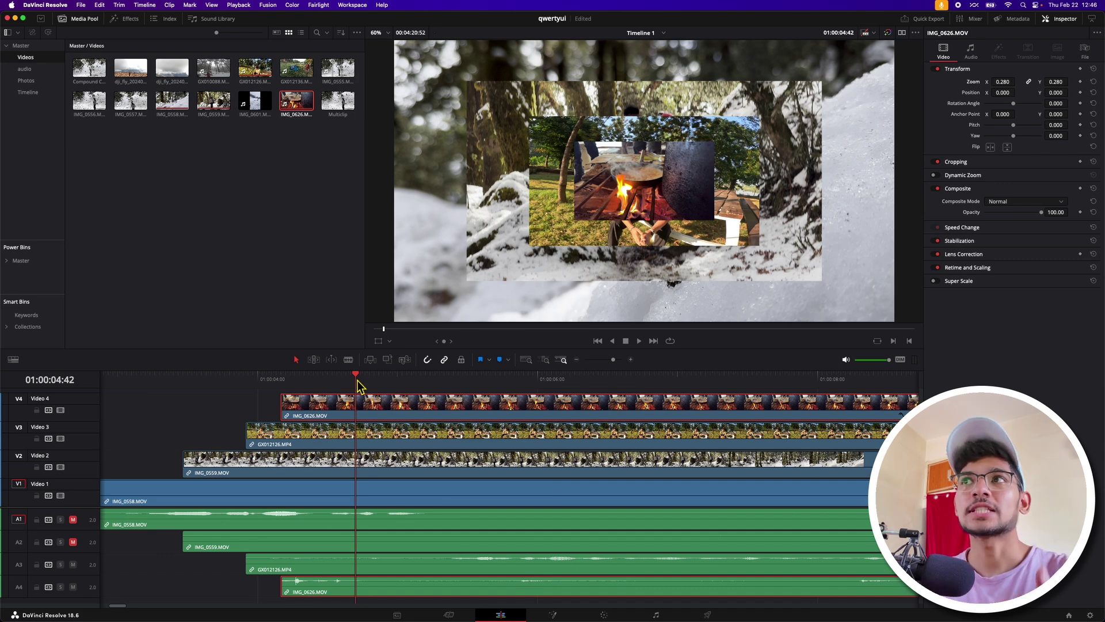
left_click_drag(357, 383, 339, 380)
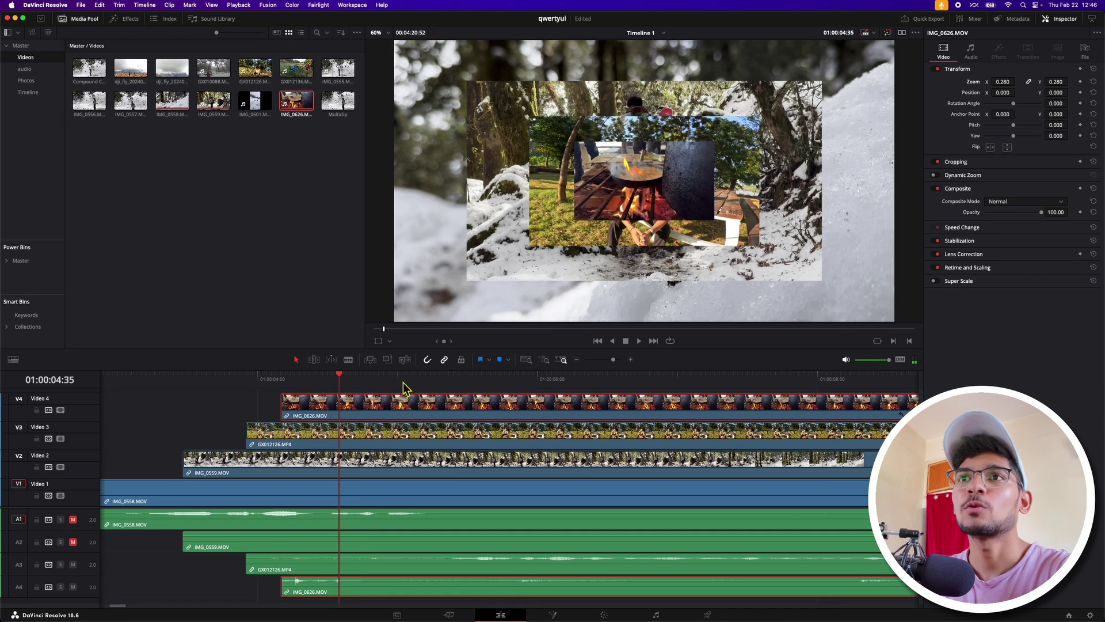
key("space")
left_click(329, 379)
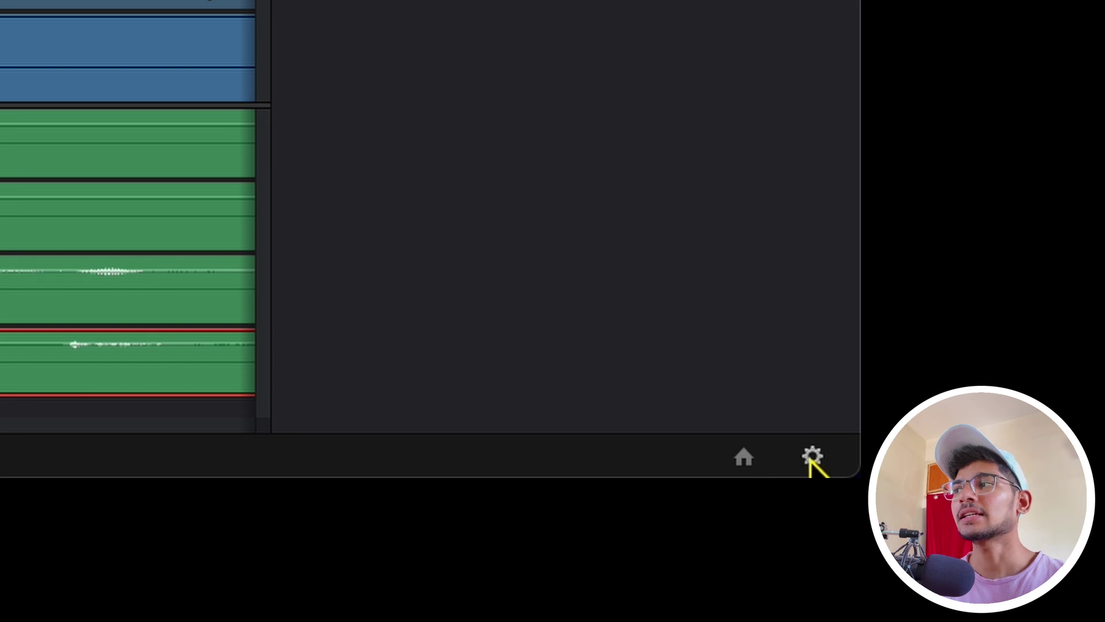
- In the project settings, set the proxy media resolution to One-Eighth and the proxy media format to ProRes 422 HQ
left_click(820, 456)
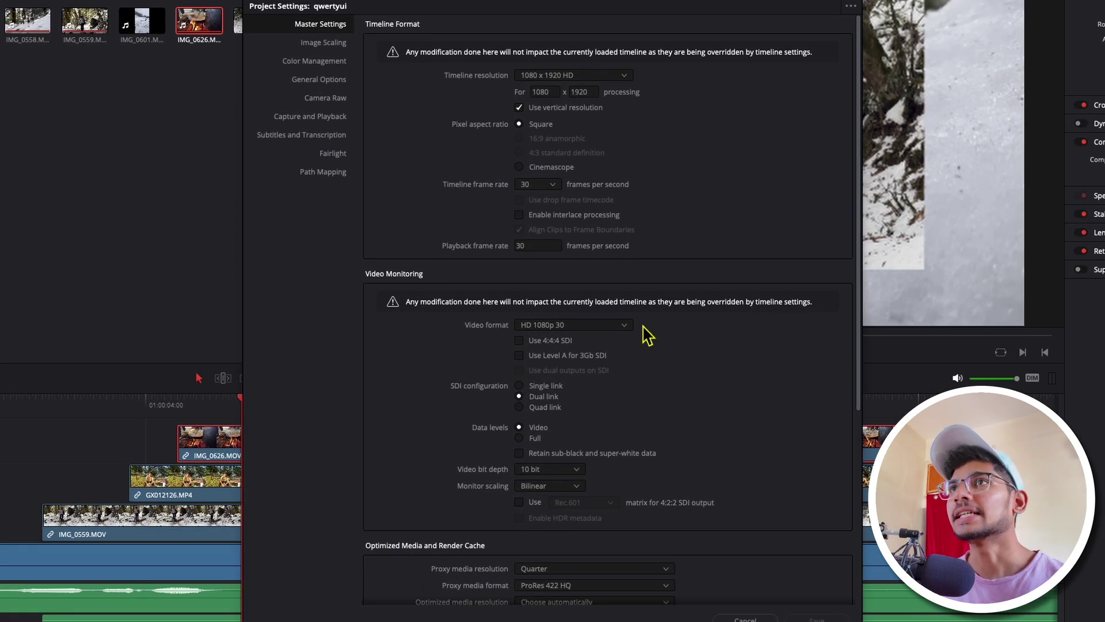
scroll(585, 301, "down", 10)
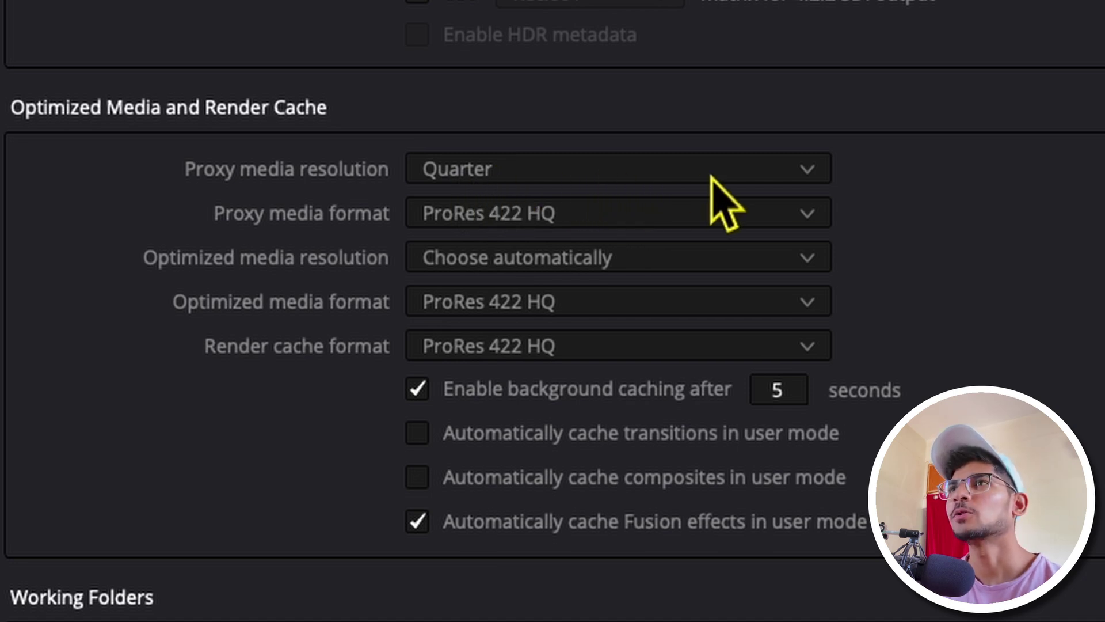
left_click(808, 172)
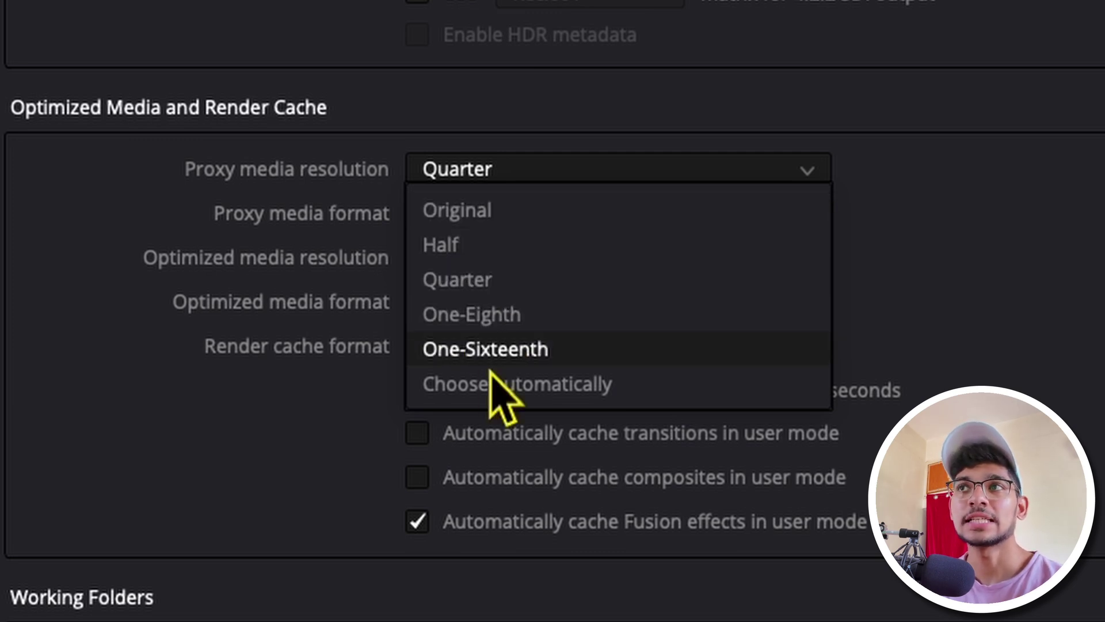
left_click(830, 178)
left_click(807, 170)
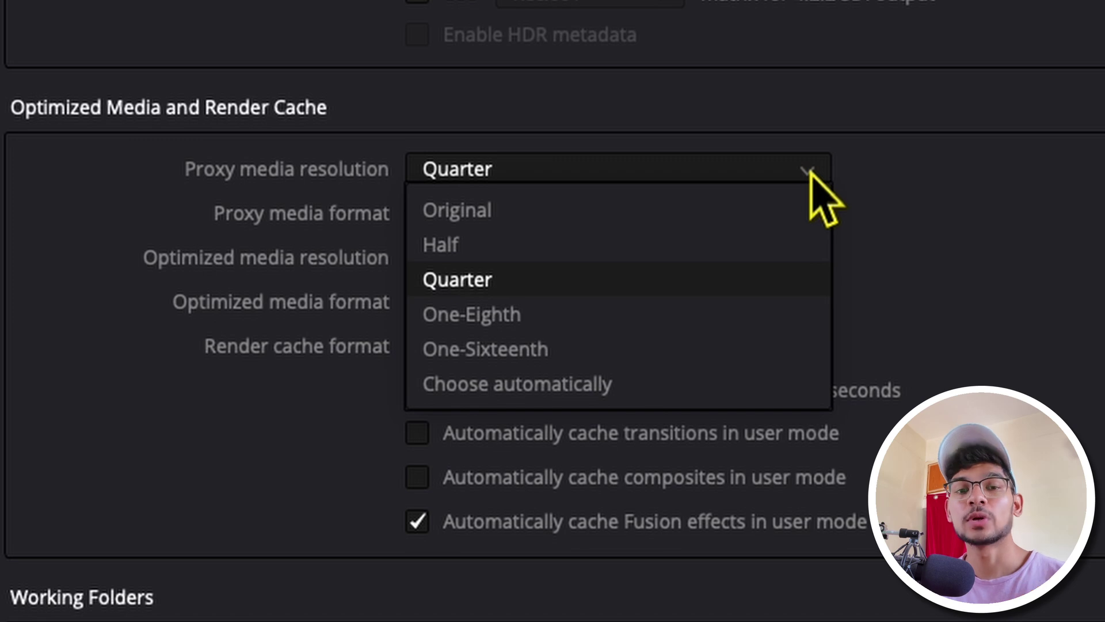
left_click(521, 320)
left_click(799, 177)
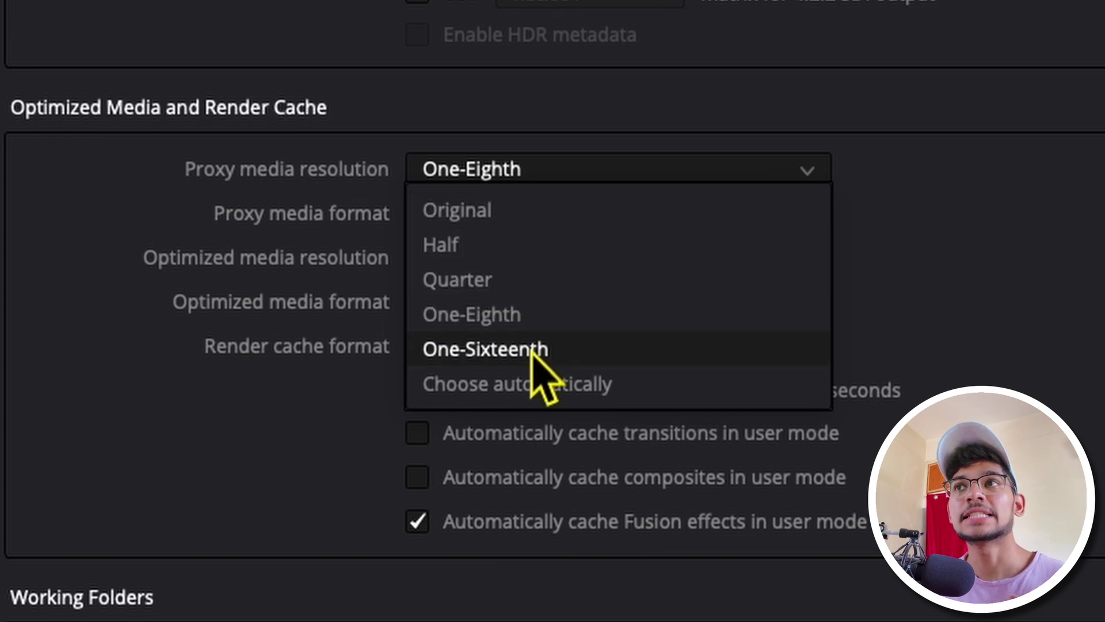
left_click(532, 351)
left_click(810, 175)
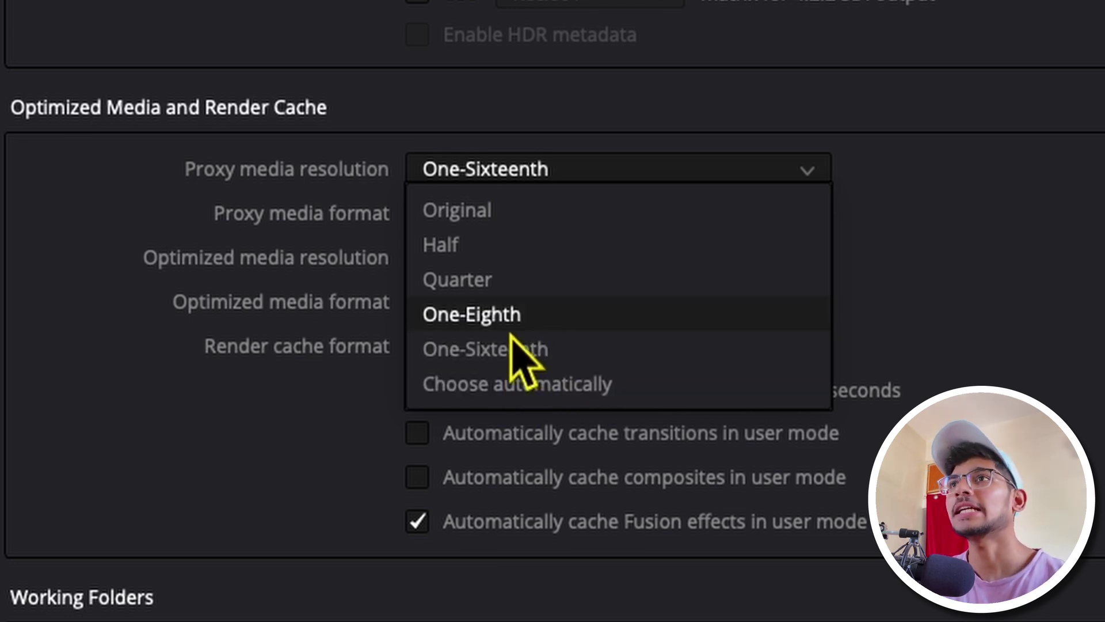
left_click(520, 317)
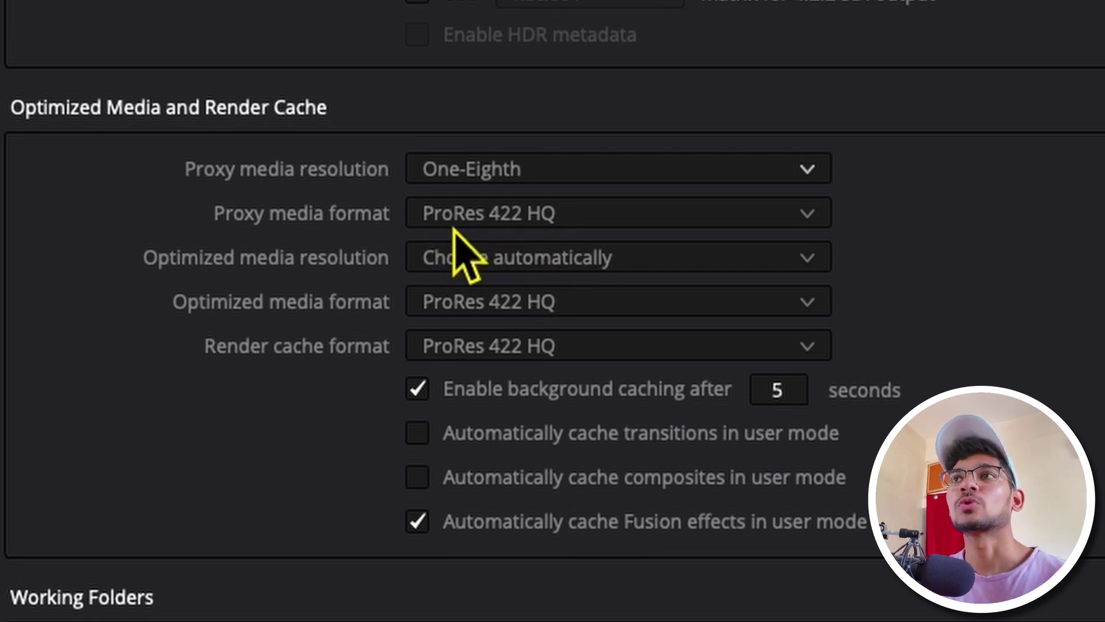
left_click(814, 220)
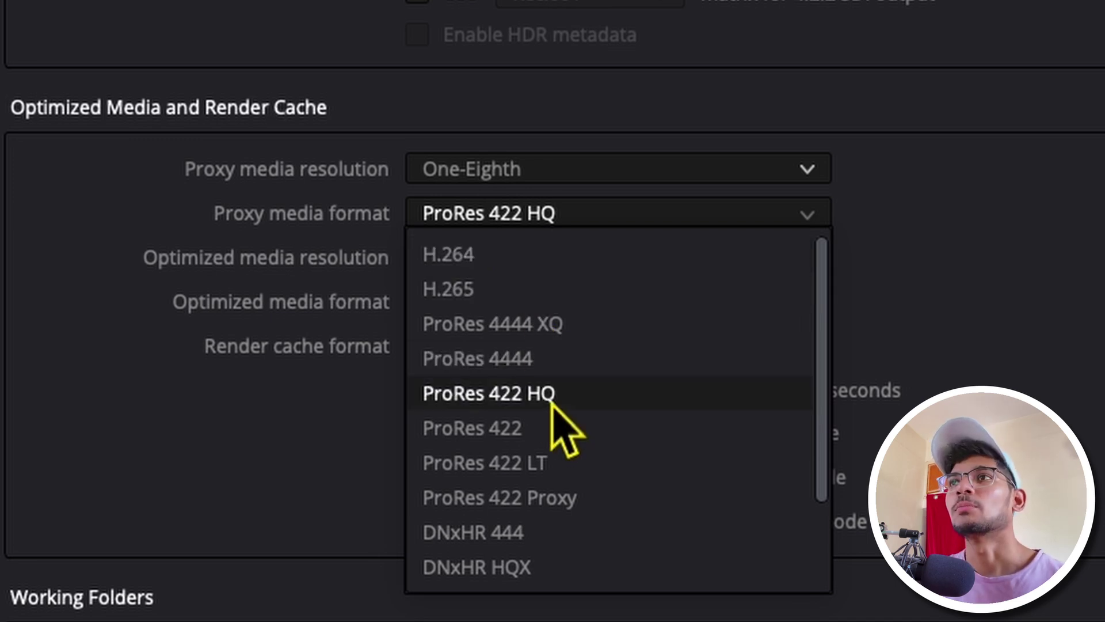
left_click(570, 392)
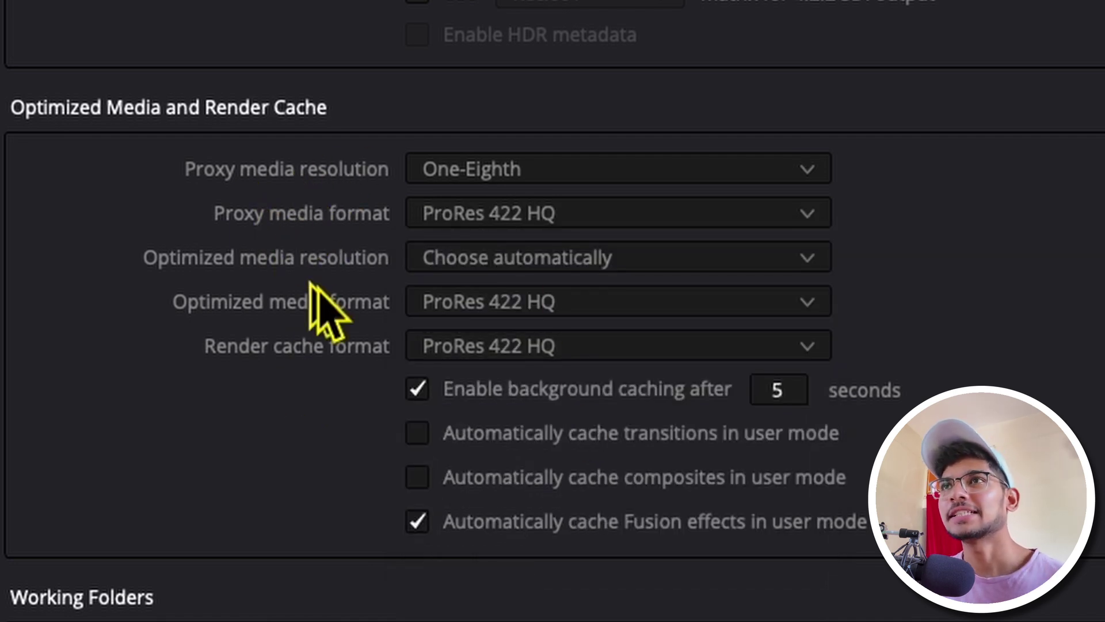
- Browse the Desktop as a possible proxy generation location, and save the project settings
scroll(152, 419, "down", 5)
scroll(153, 419, "down", 5)
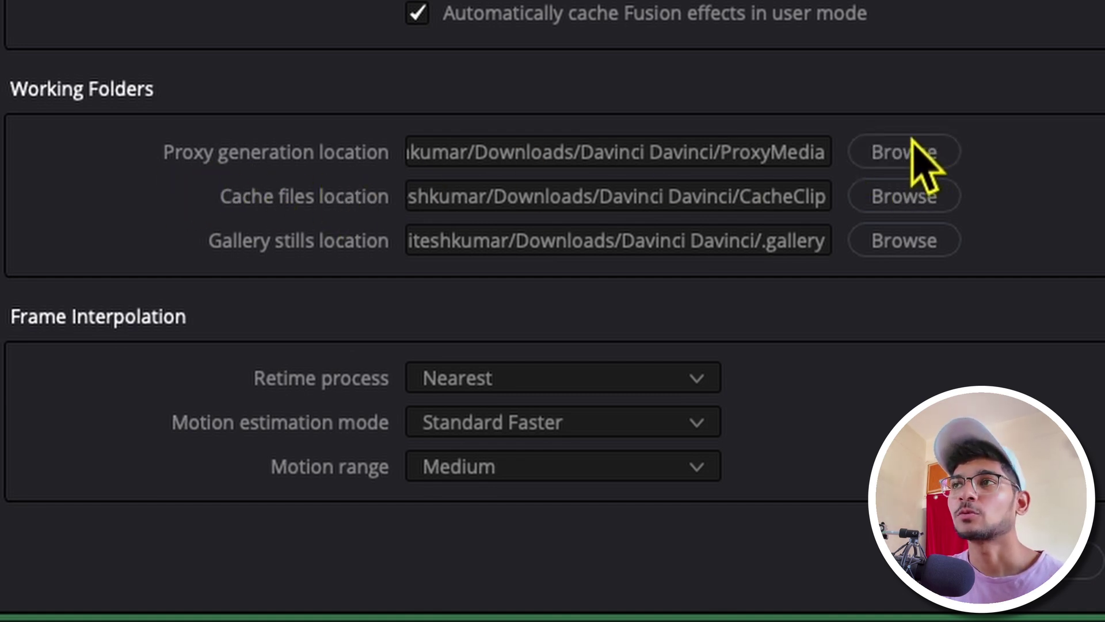
left_click(902, 153)
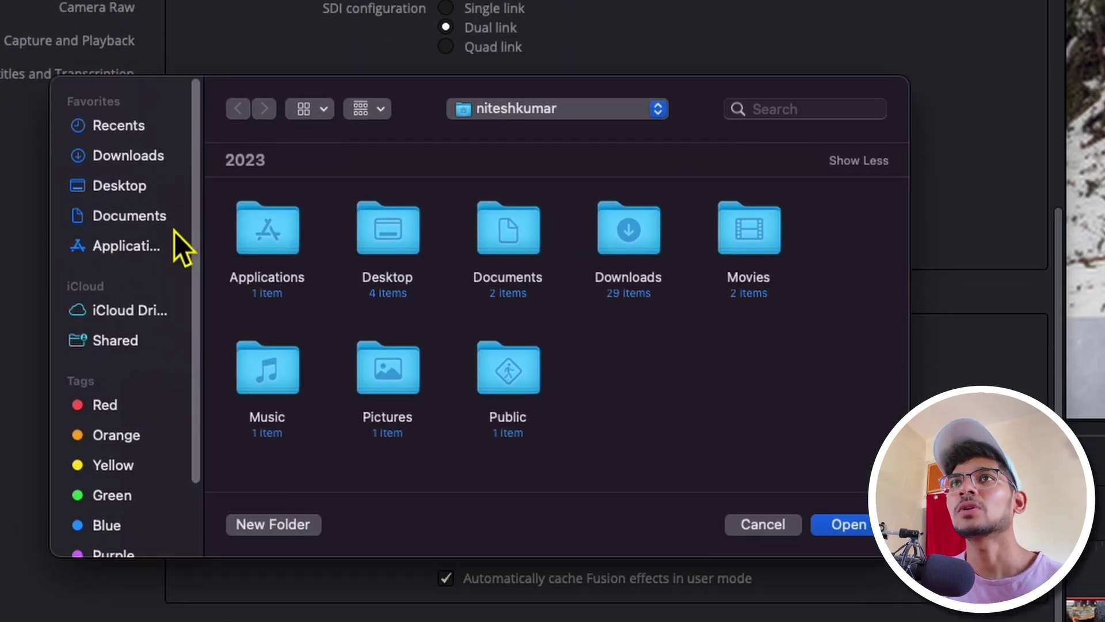
left_click(134, 187)
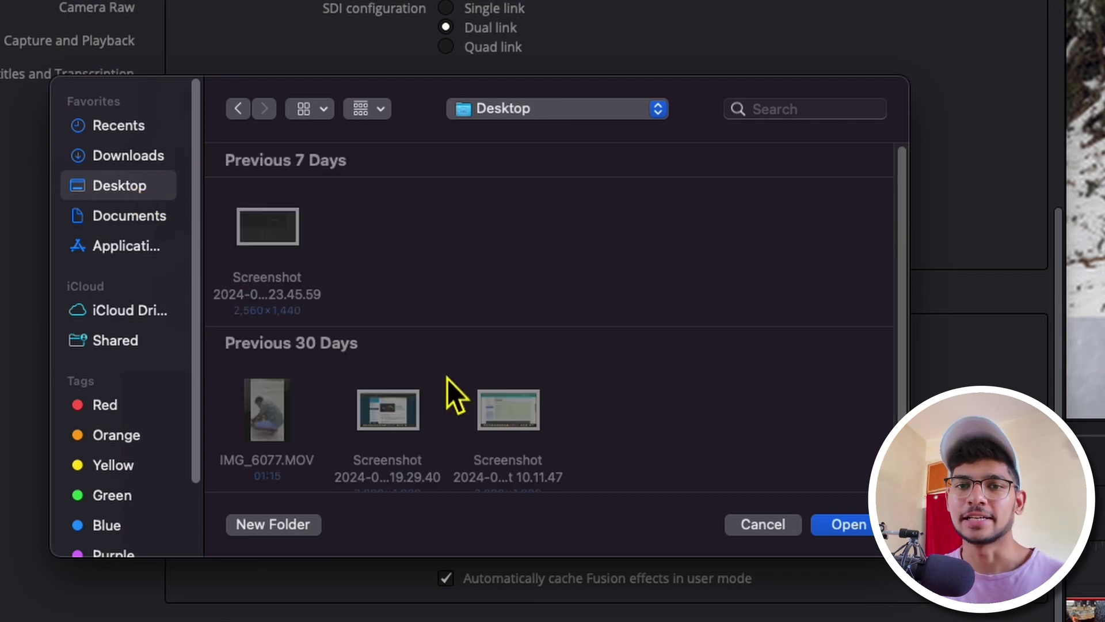
left_click(849, 524)
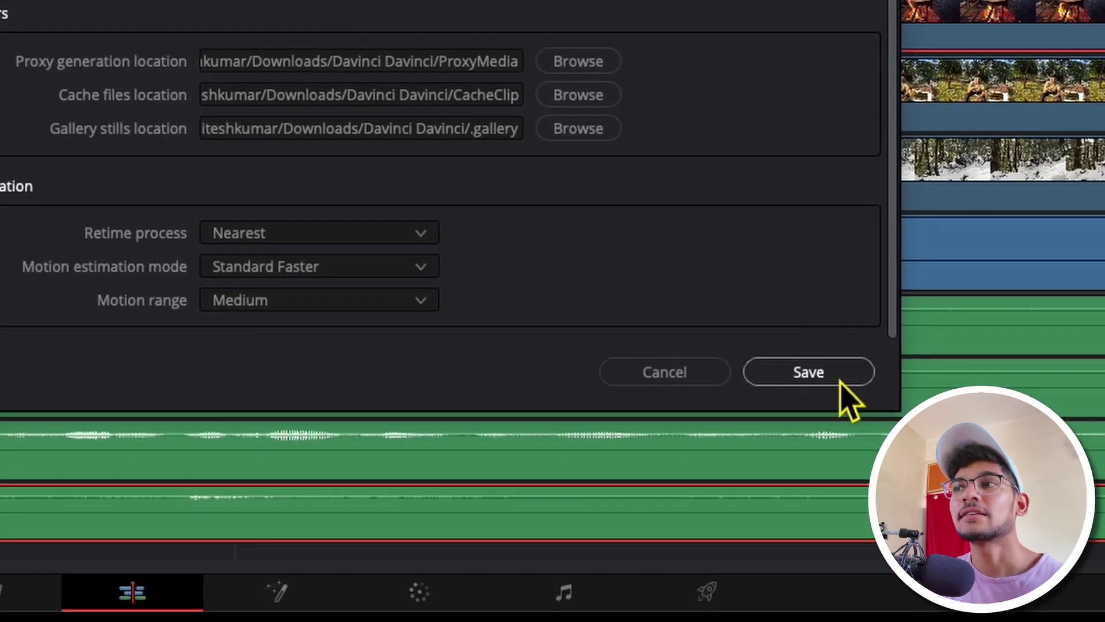
left_click(806, 372)
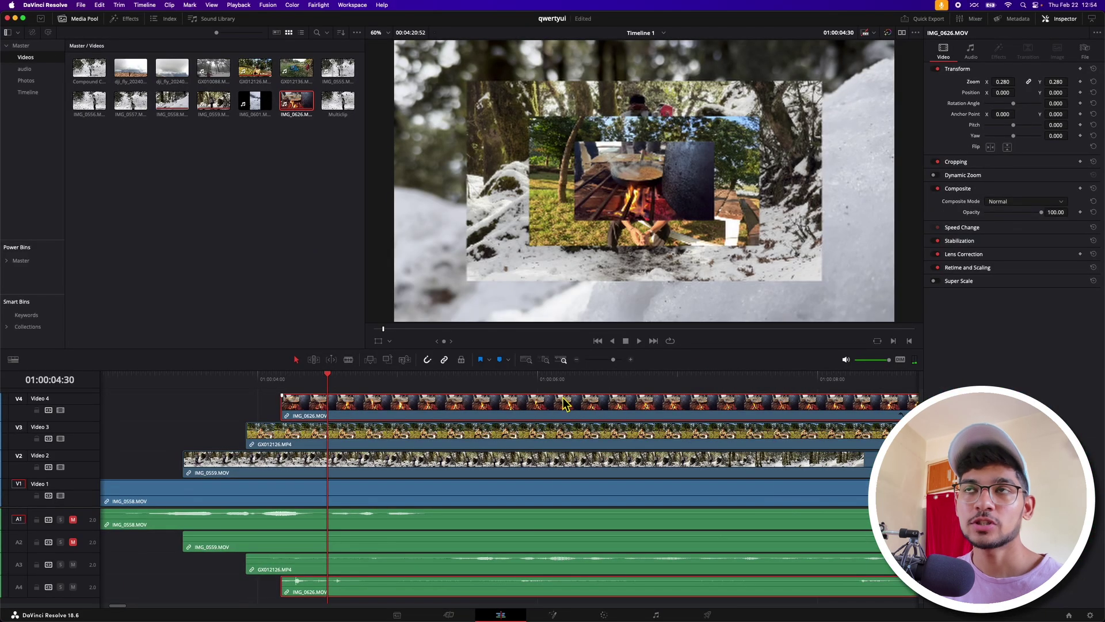
- Generate proxy media for the IMG_0558.MOV, IMG_0559.MOV, GX012126.MP4 and IMG_0626.MOV clips in the Videos bin
left_click(322, 296)
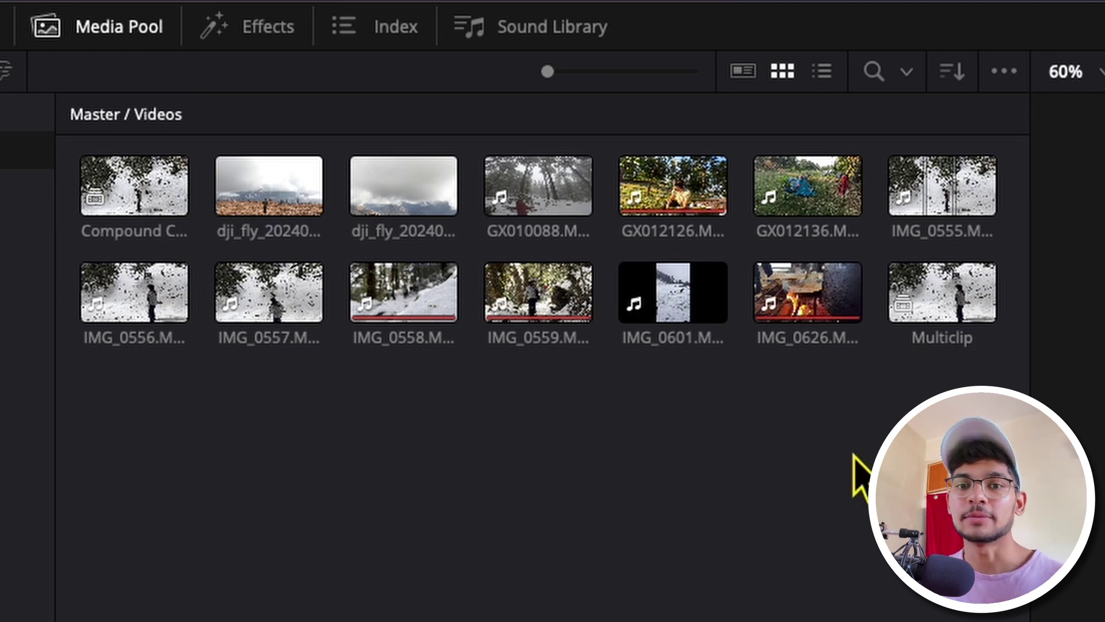
left_click(403, 328)
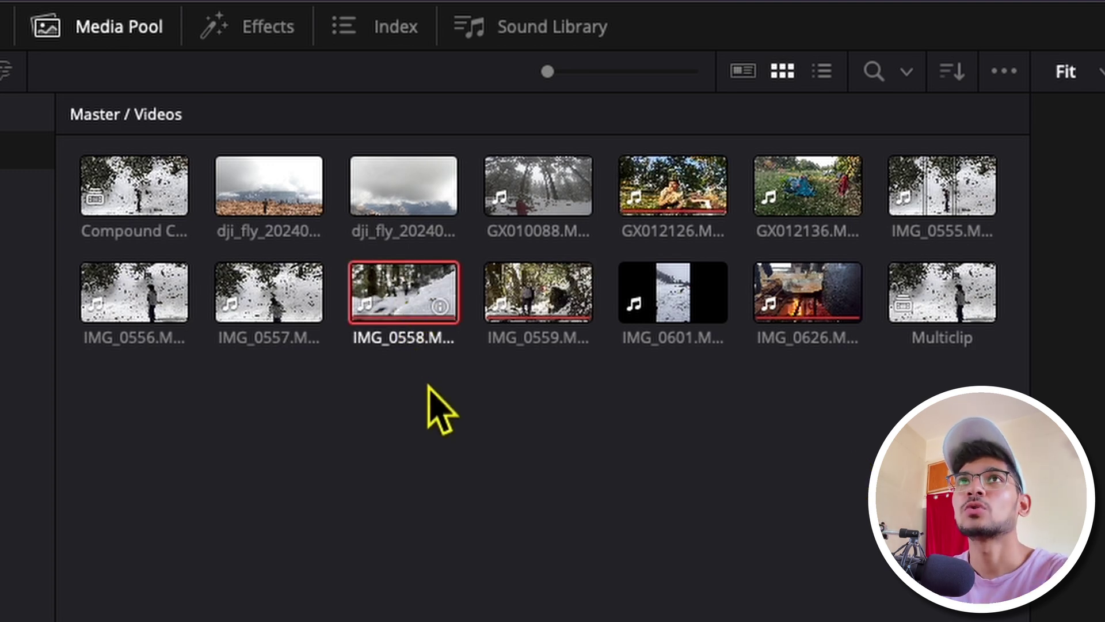
left_click(539, 305, "shift")
left_click(680, 194, "super")
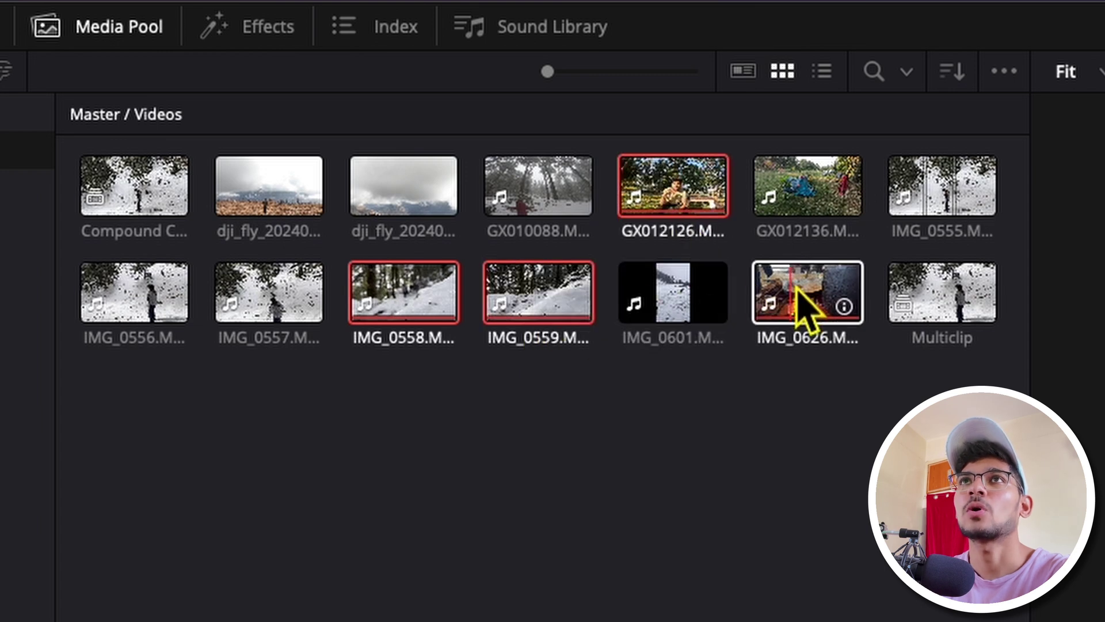
left_click(802, 293, "super")
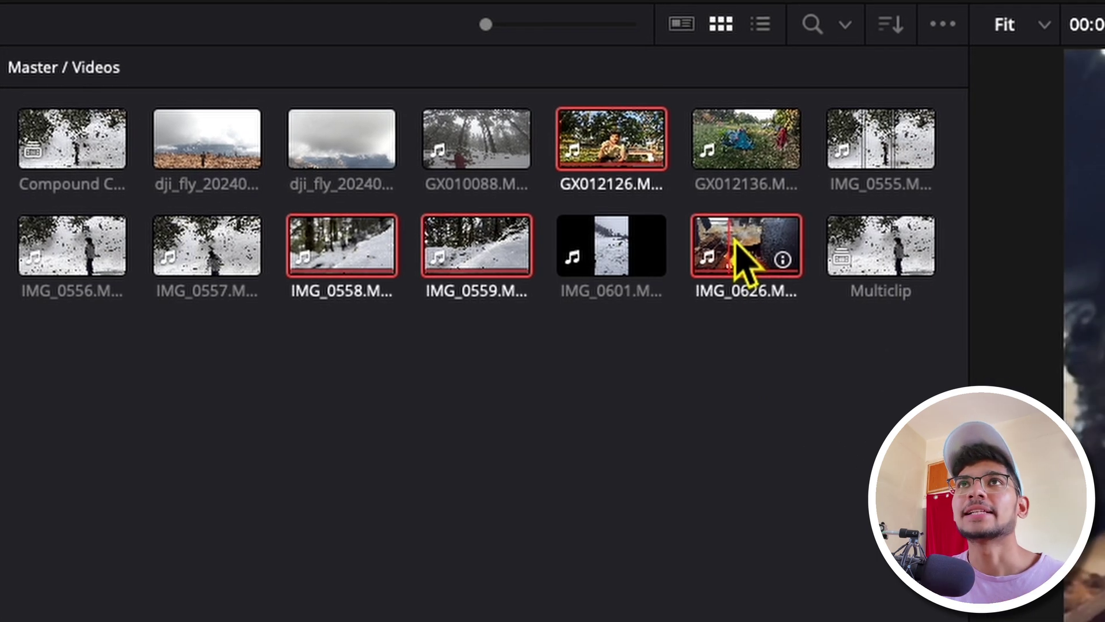
right_click(797, 288)
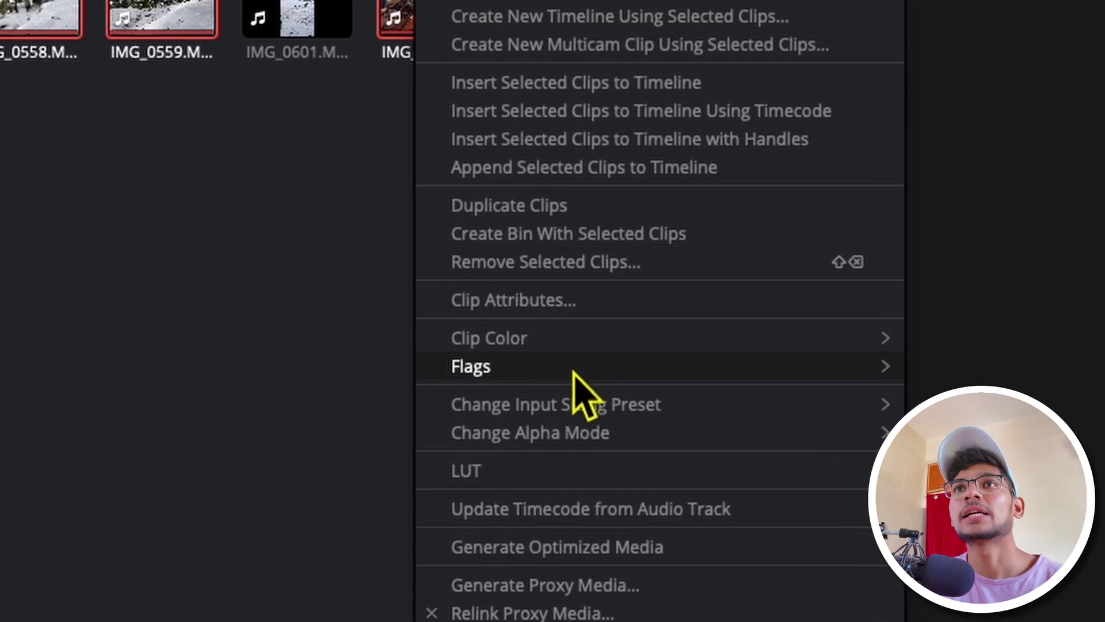
mouse_move(715, 481)
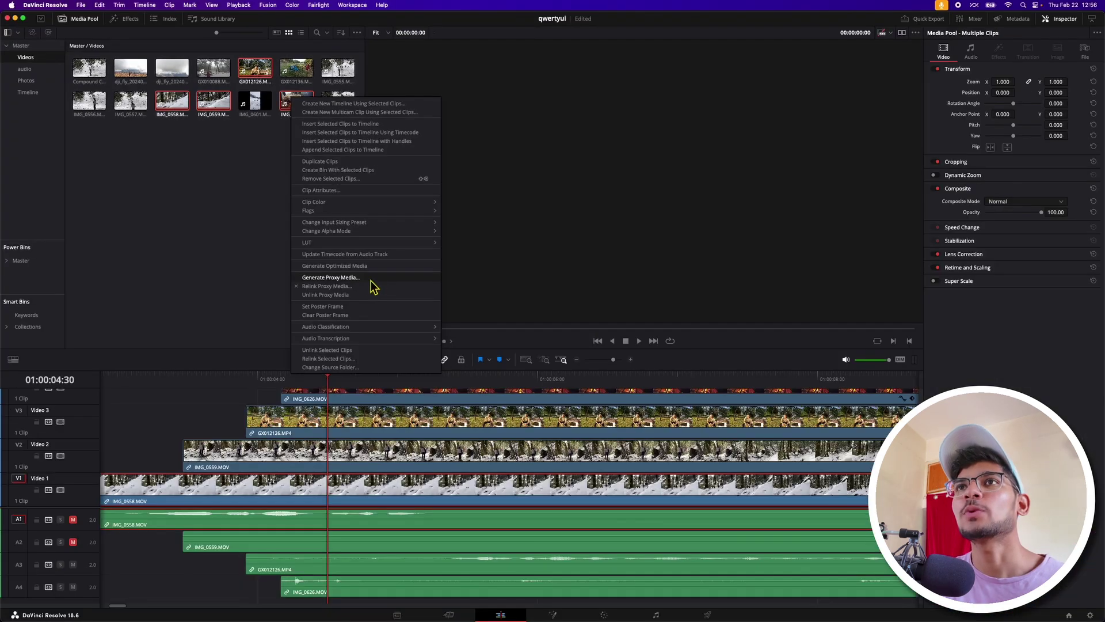
left_click(356, 279)
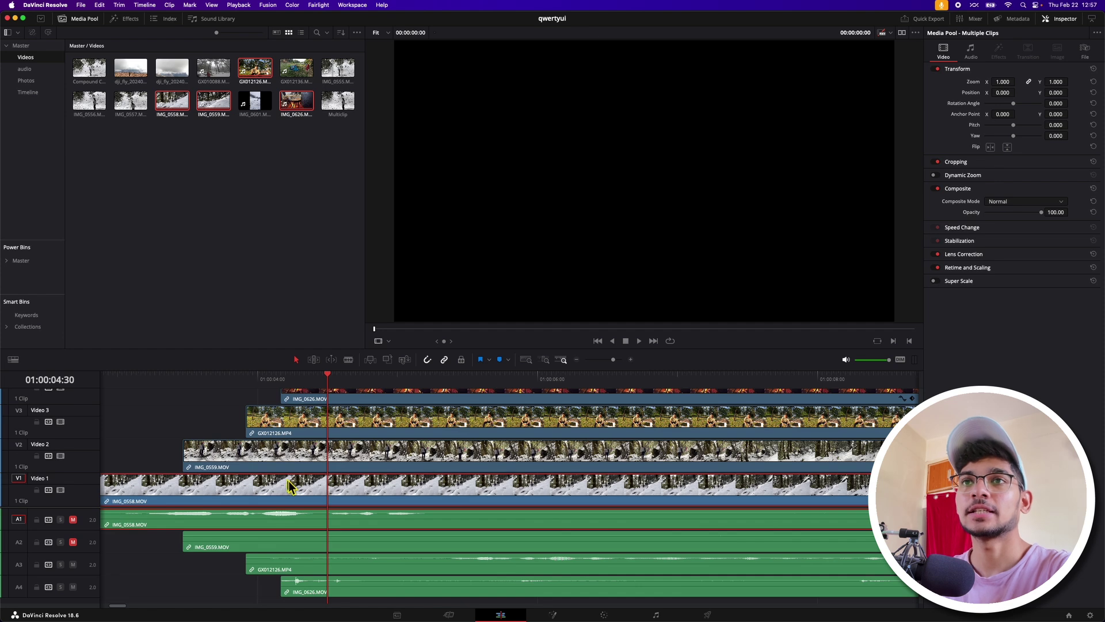
- Switch proxy handling to Prefer Proxies and test playback of the four stacked clips
left_click(282, 158)
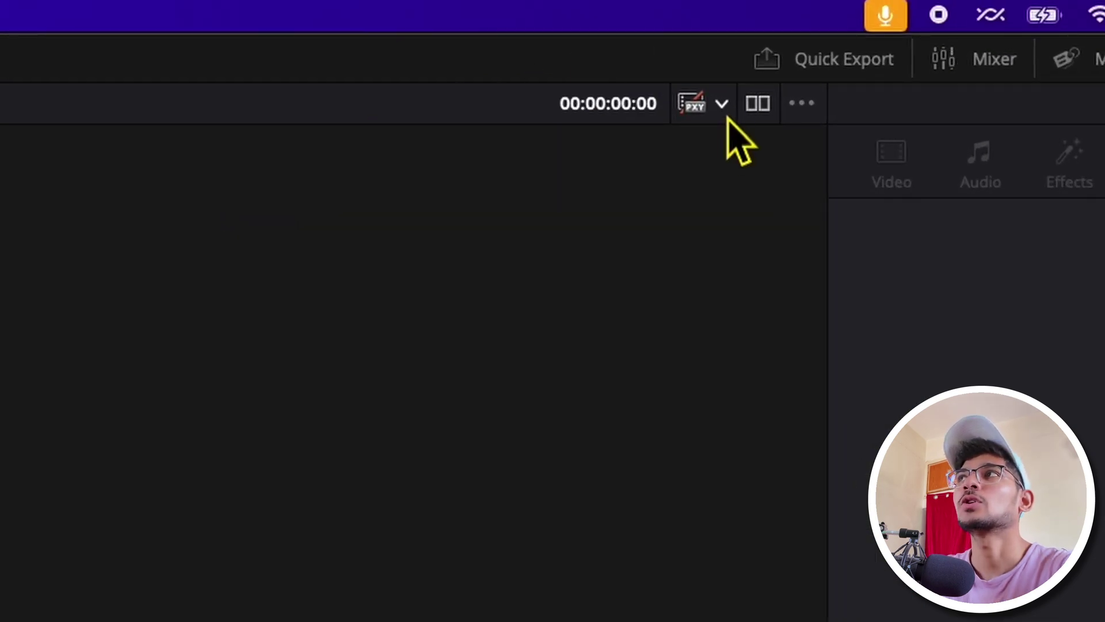
left_click(722, 104)
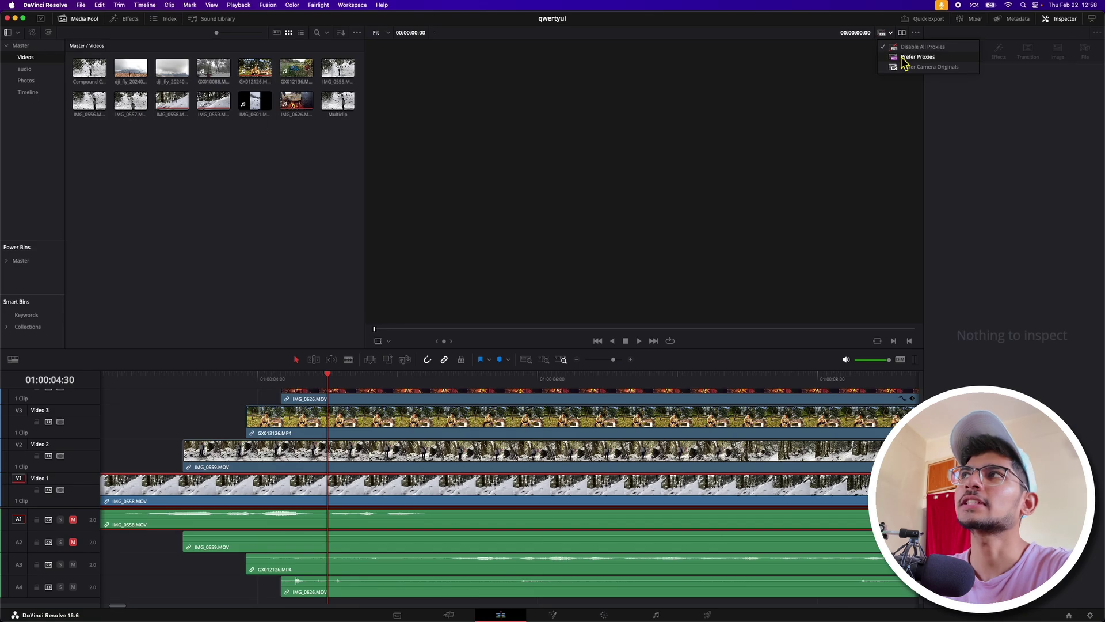
left_click(760, 185)
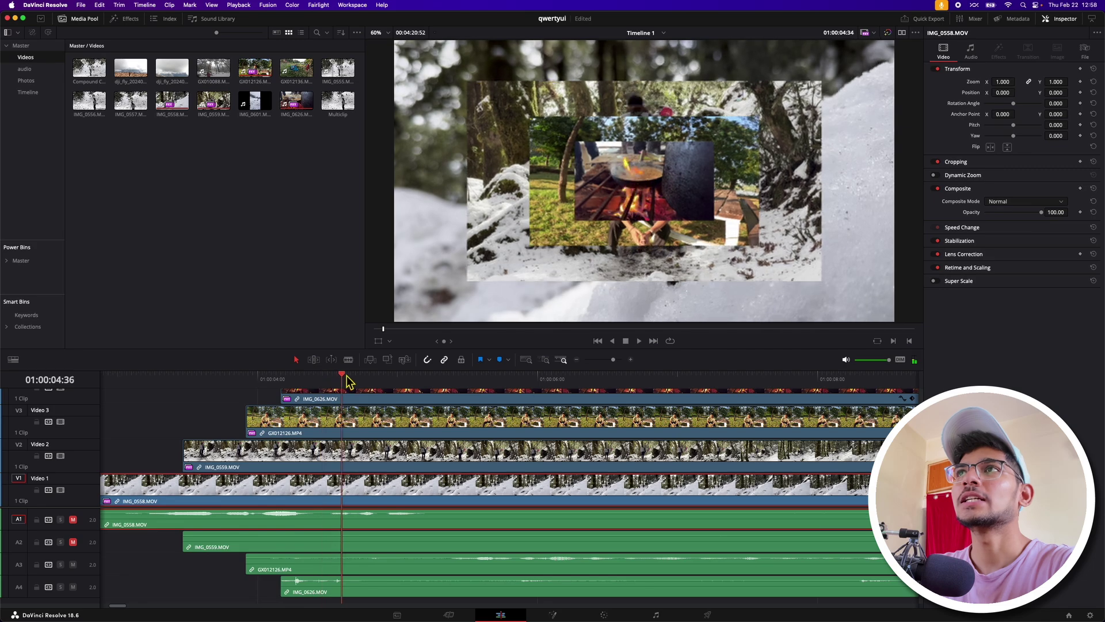
left_click_drag(346, 382, 291, 477)
key("space")
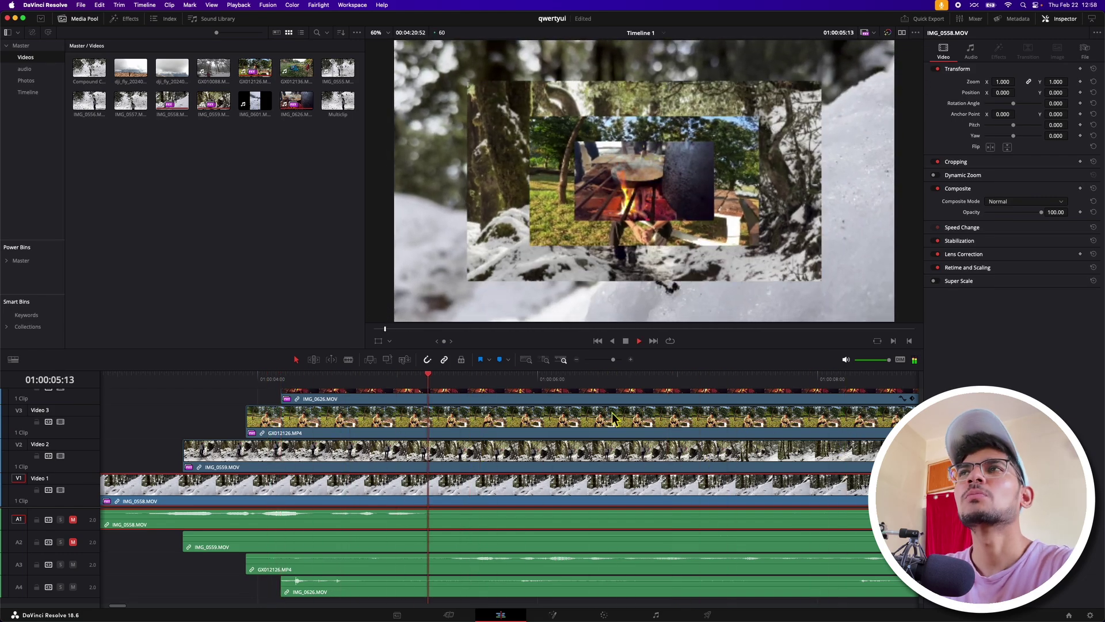
key("space")
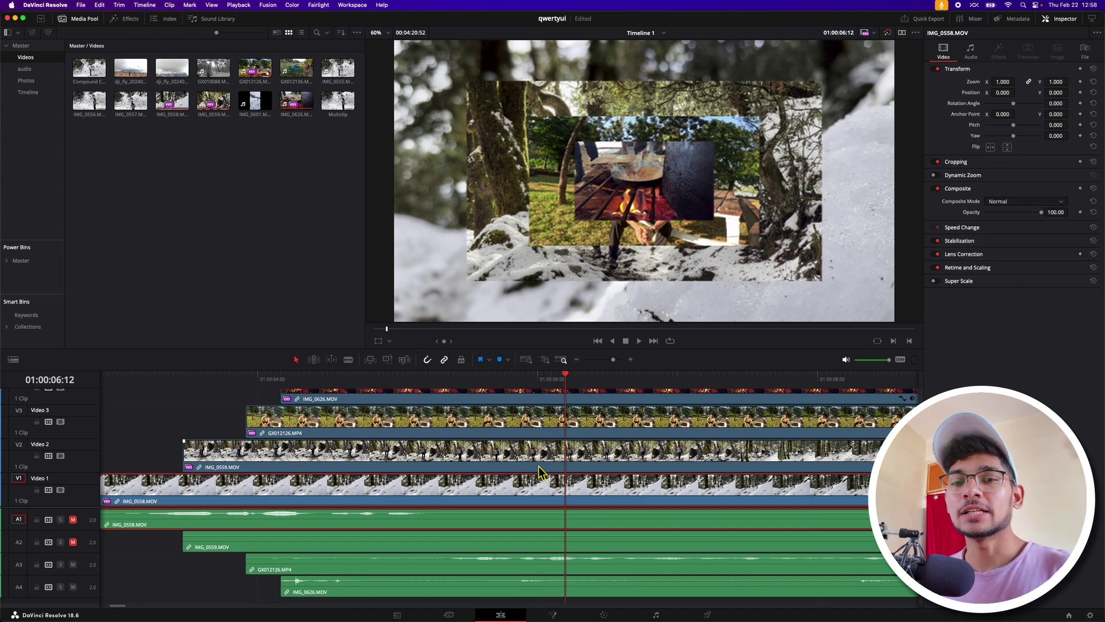